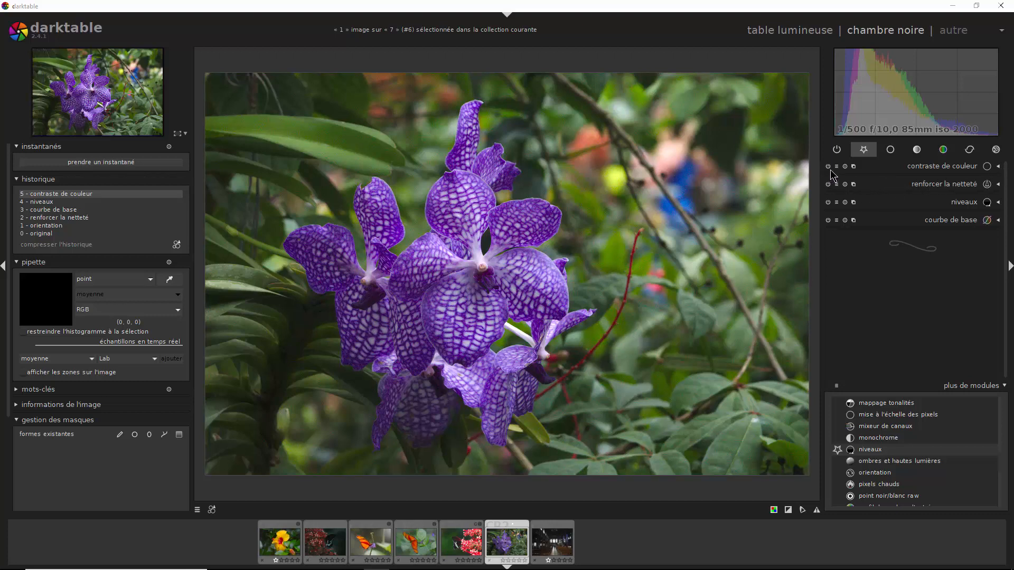
Open the contraste de couleur module and try different vert vs magenta and bleu vs jaune values, ending at 0.82 and 0.79.
left_click(998, 167)
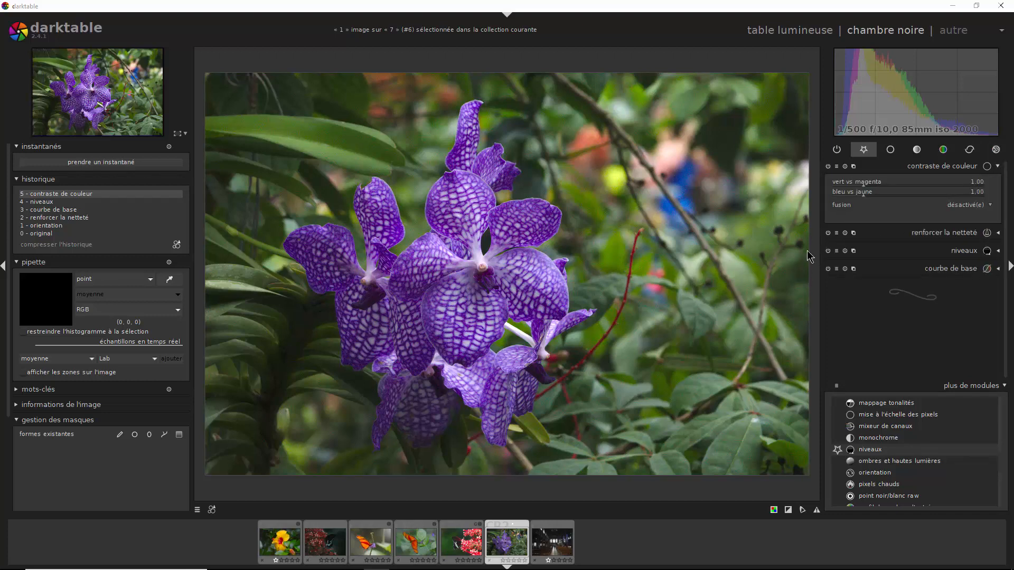
left_click_drag(866, 191, 919, 186)
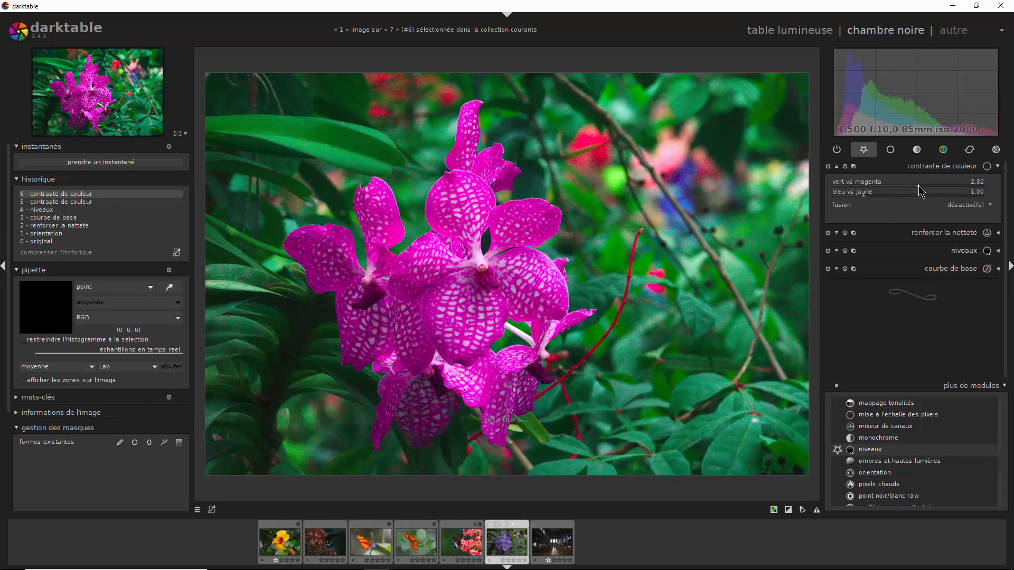
left_click_drag(919, 186, 871, 197)
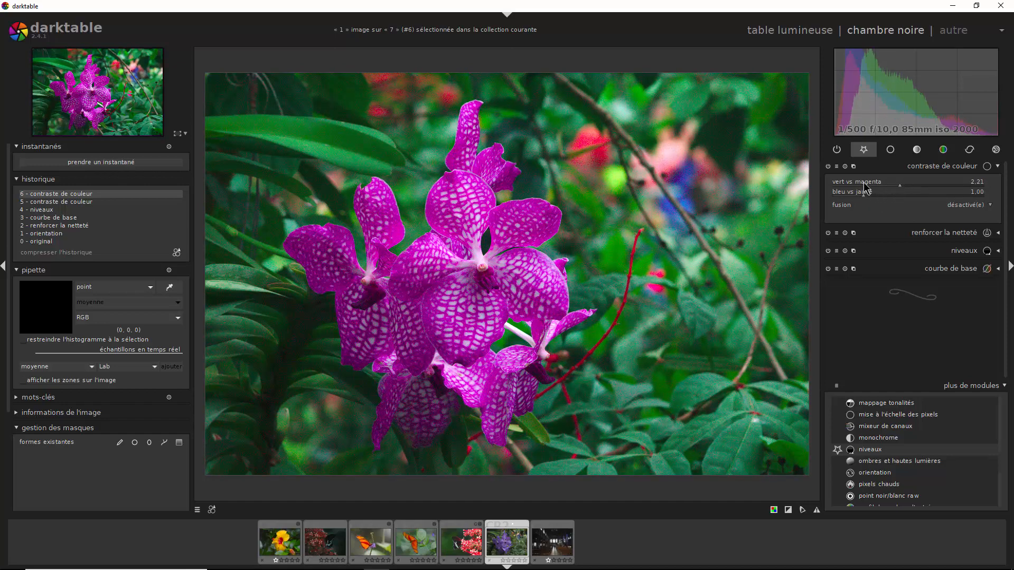
double_click(867, 190)
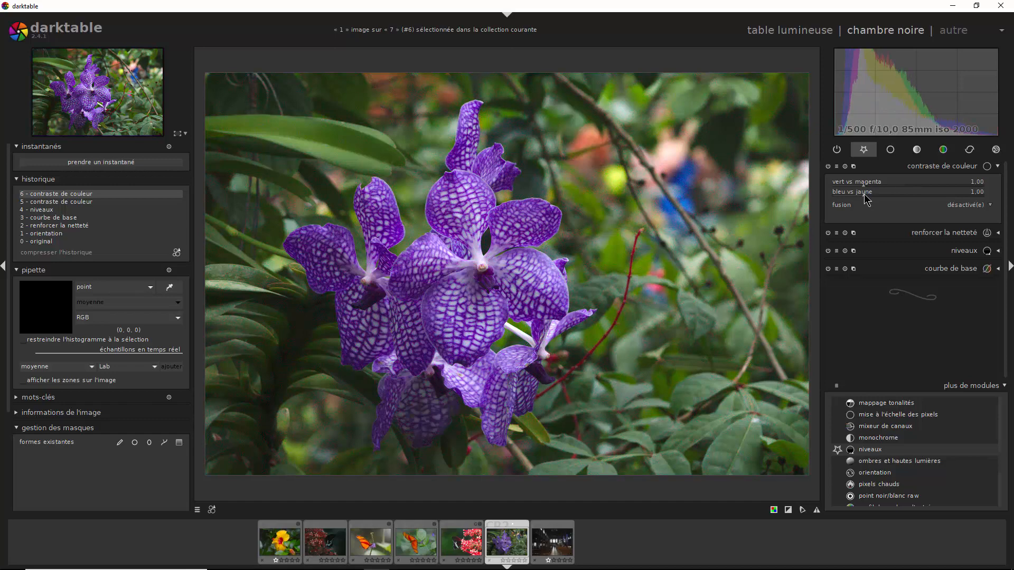
left_click_drag(866, 199, 897, 204)
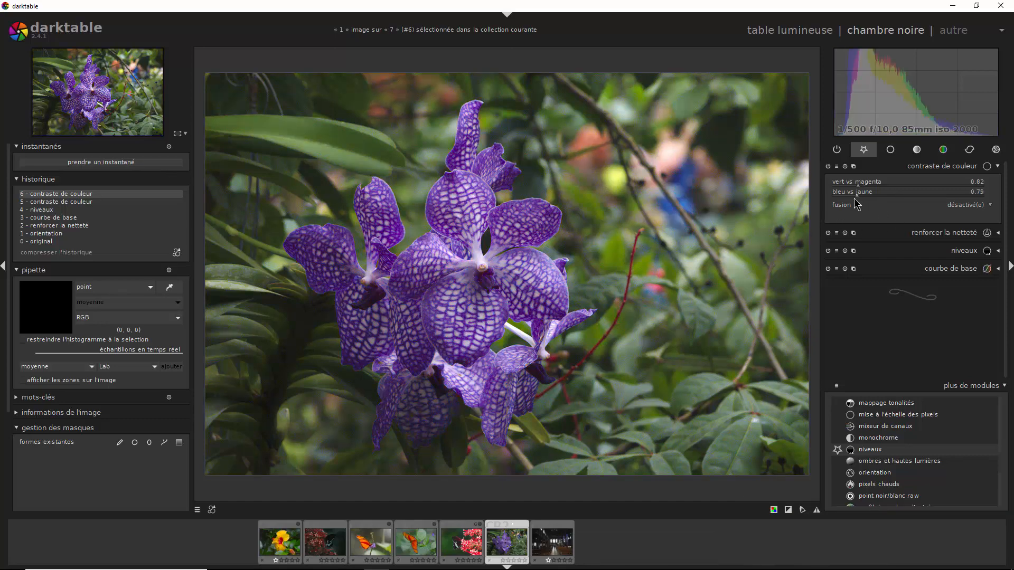
Set the fusion of the contraste de couleur module to uniforme, keeping the normal blend mode.
left_click(985, 207)
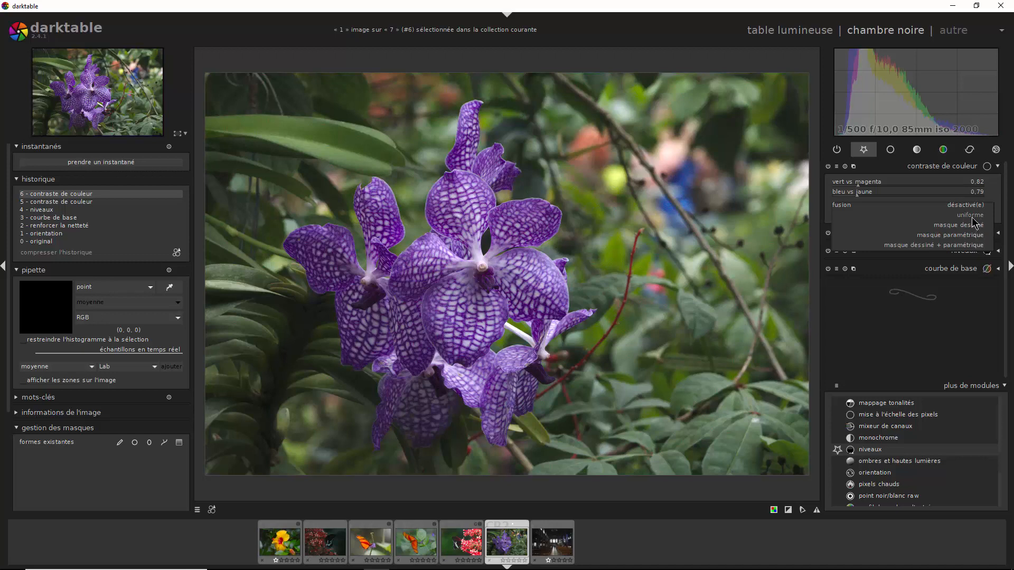
left_click(972, 218)
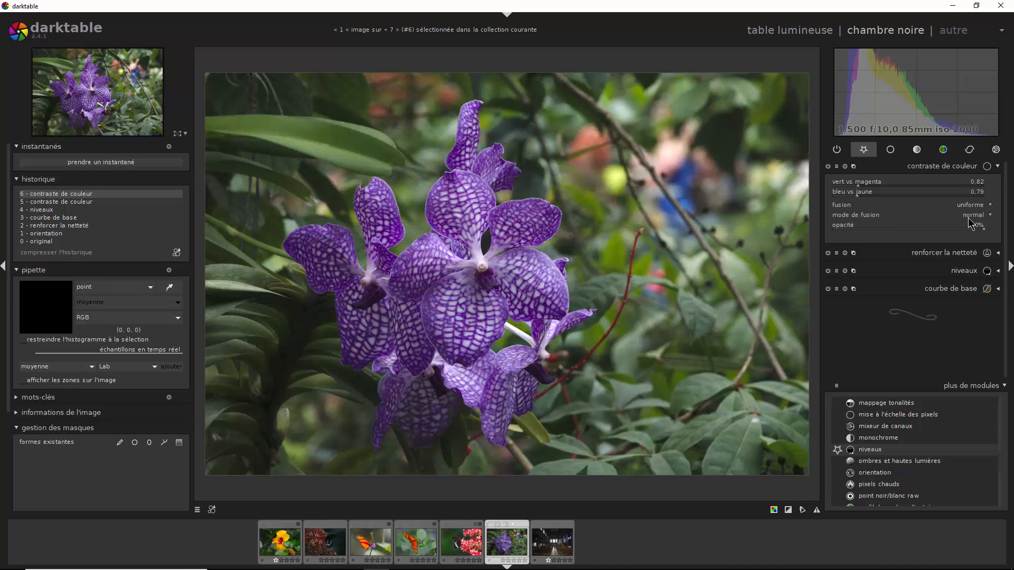
left_click(992, 221)
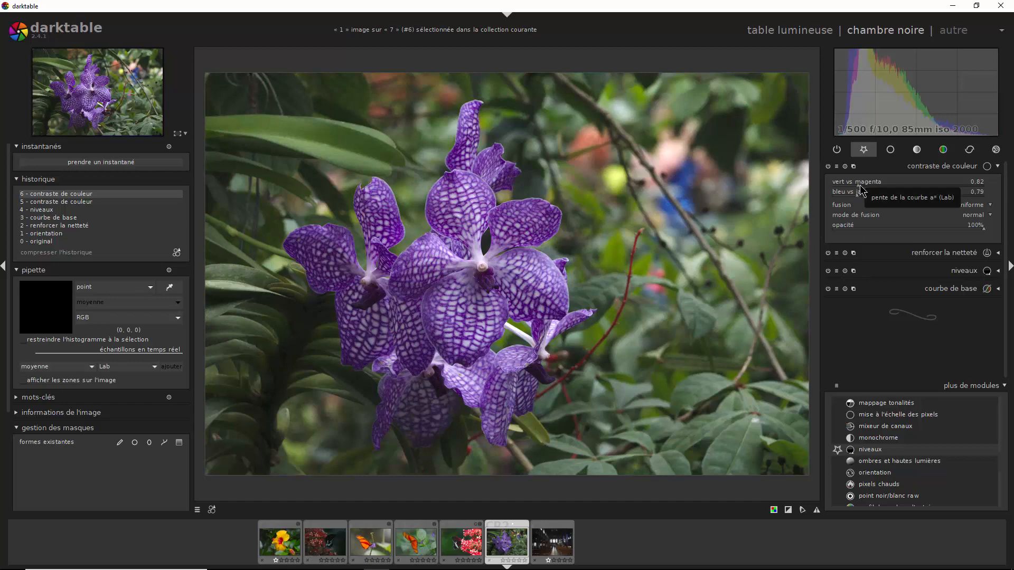
Raise vert vs magenta to 2.67 and vary the module's blend opacity down to 0% and back up to 100%.
left_click_drag(861, 189, 912, 186)
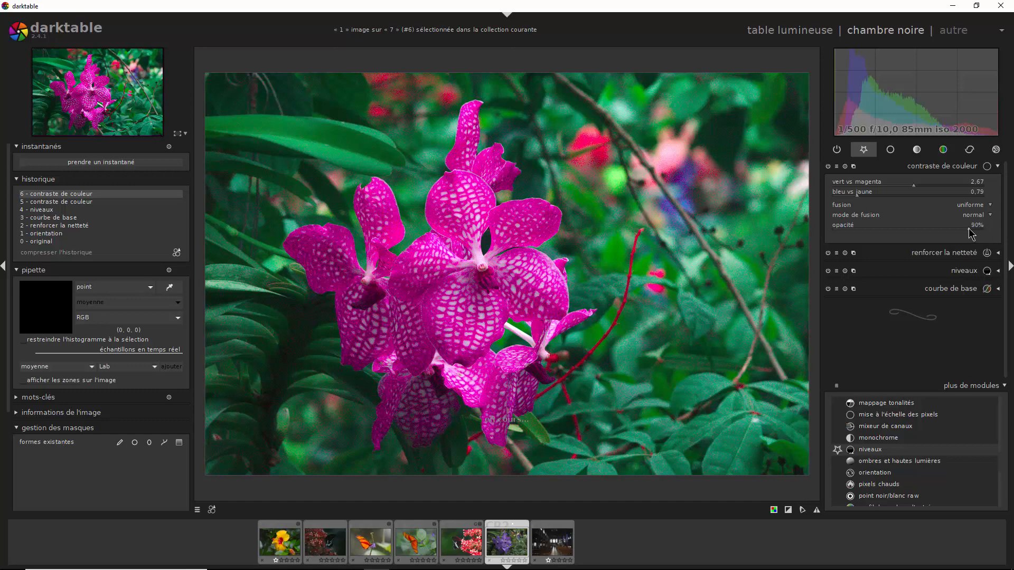
left_click_drag(972, 234, 874, 238)
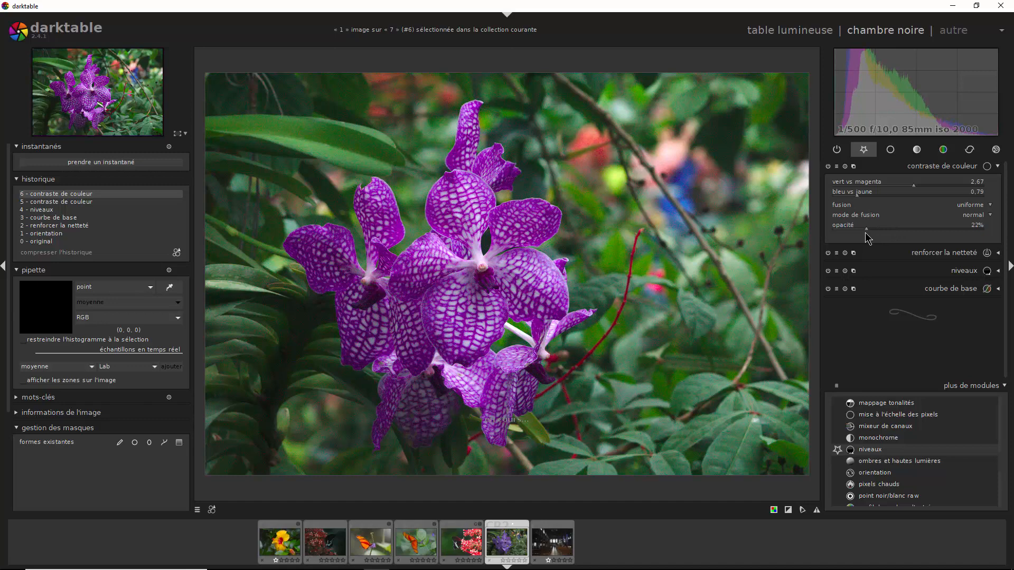
left_click_drag(866, 233, 835, 238)
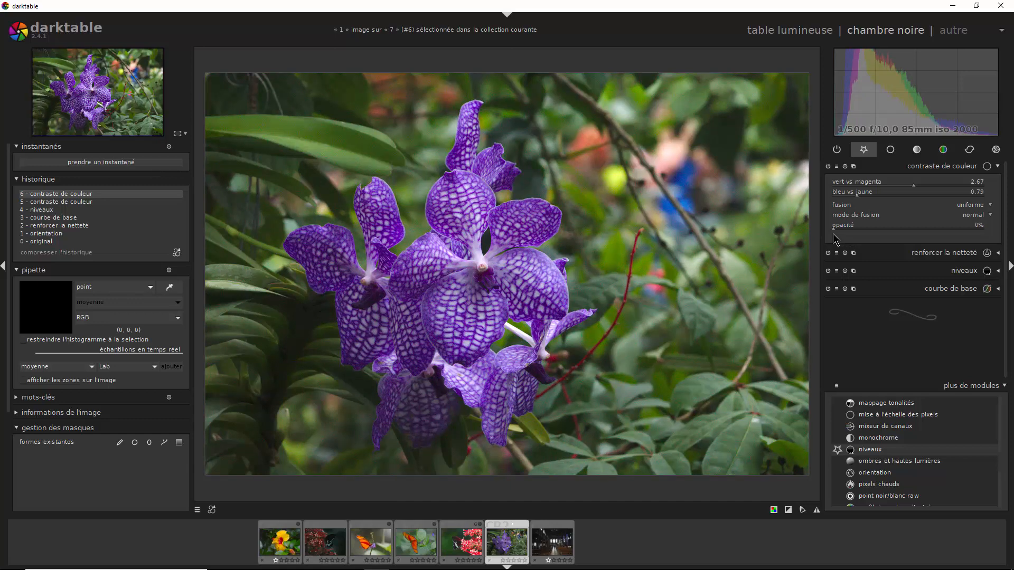
left_click_drag(837, 233, 993, 238)
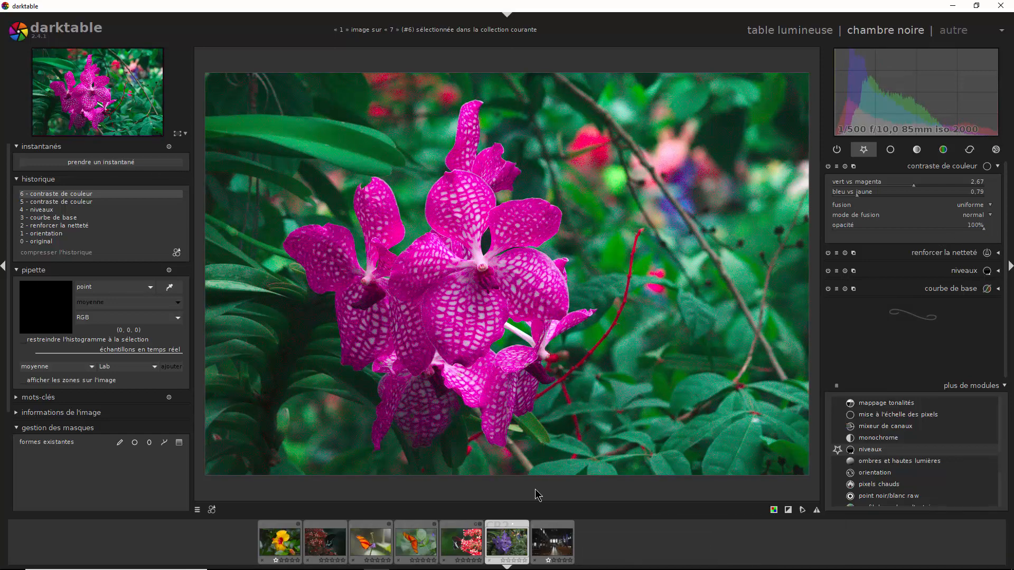
Switch to GIMP and compare the butterfly image with the Copie de IMG_7227.jpg layer hidden and shown.
mouse_move(398, 568)
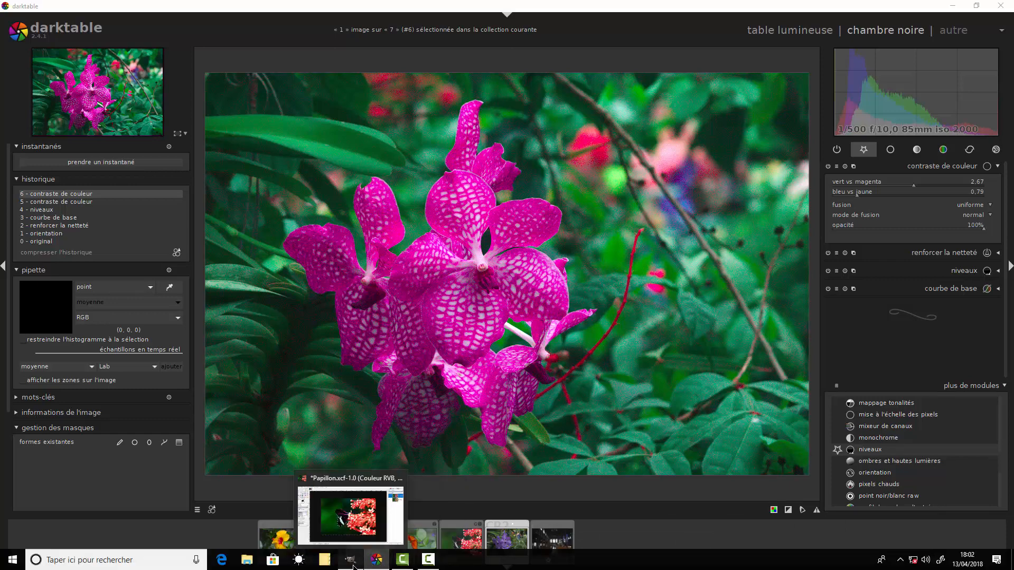
left_click(350, 560)
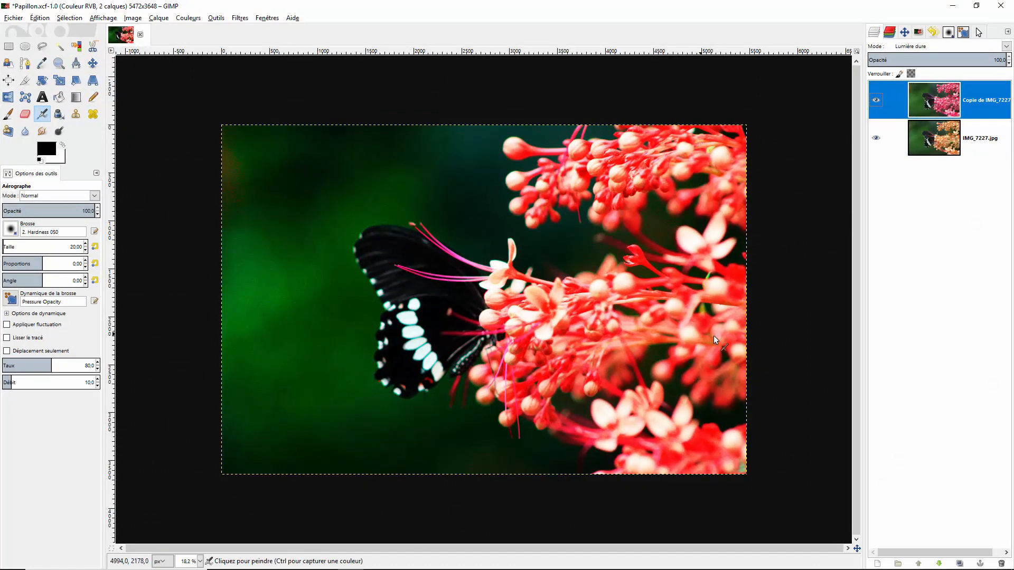
left_click(876, 100)
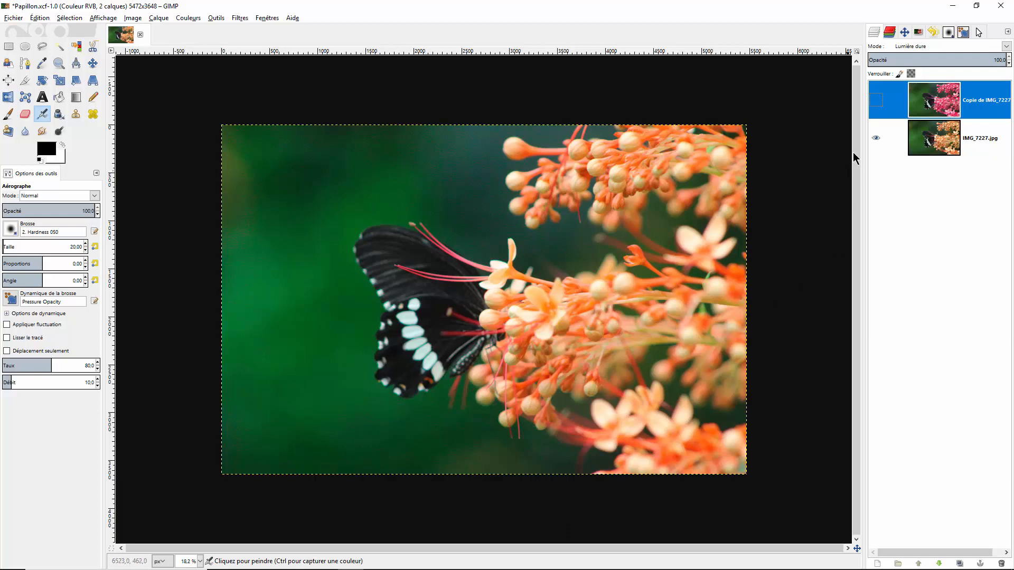
left_click(876, 100)
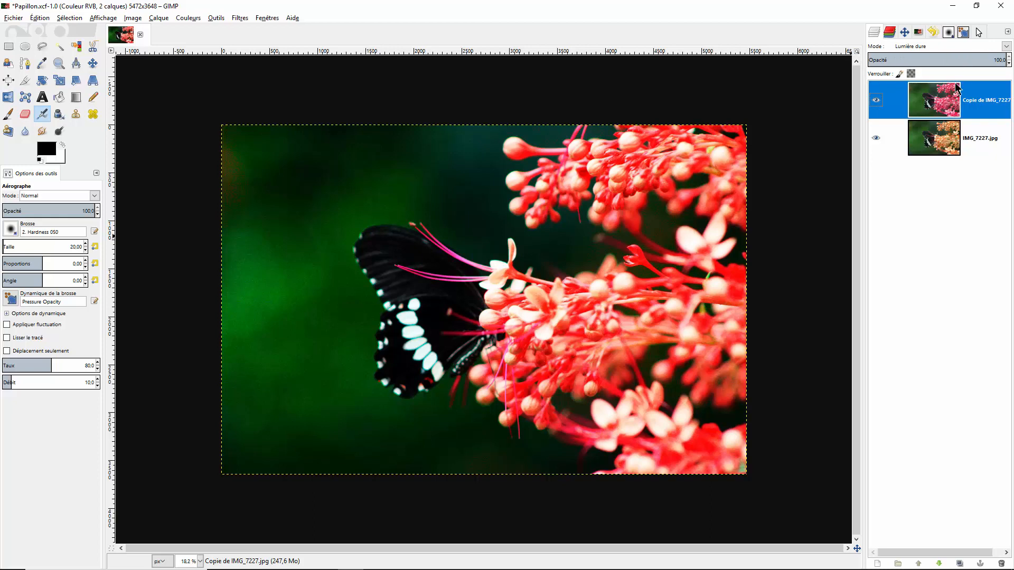
Lower the opacity of the Copie de IMG_7227.jpg layer to 55.1.
left_click(982, 59)
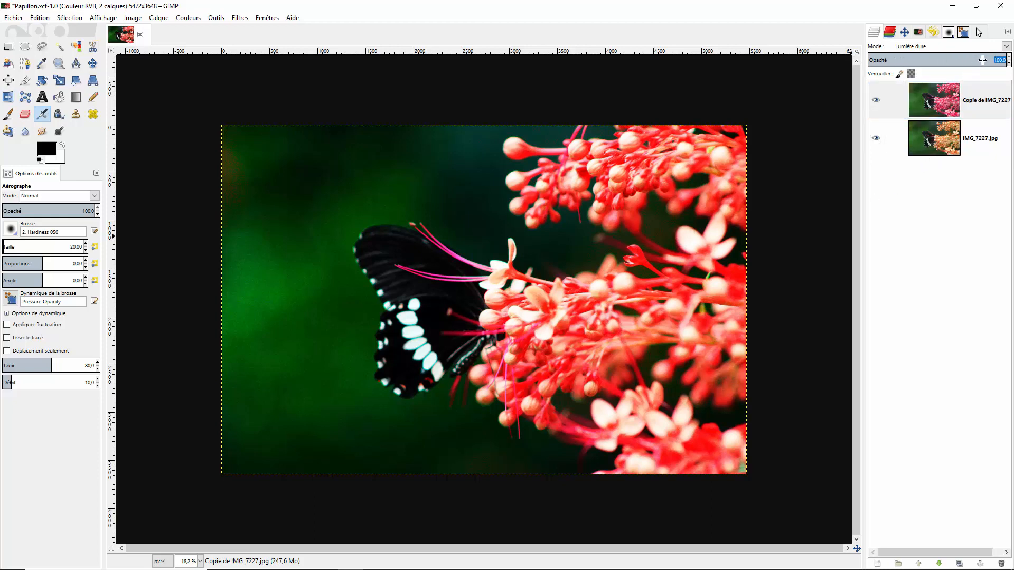
left_click_drag(981, 60, 959, 62)
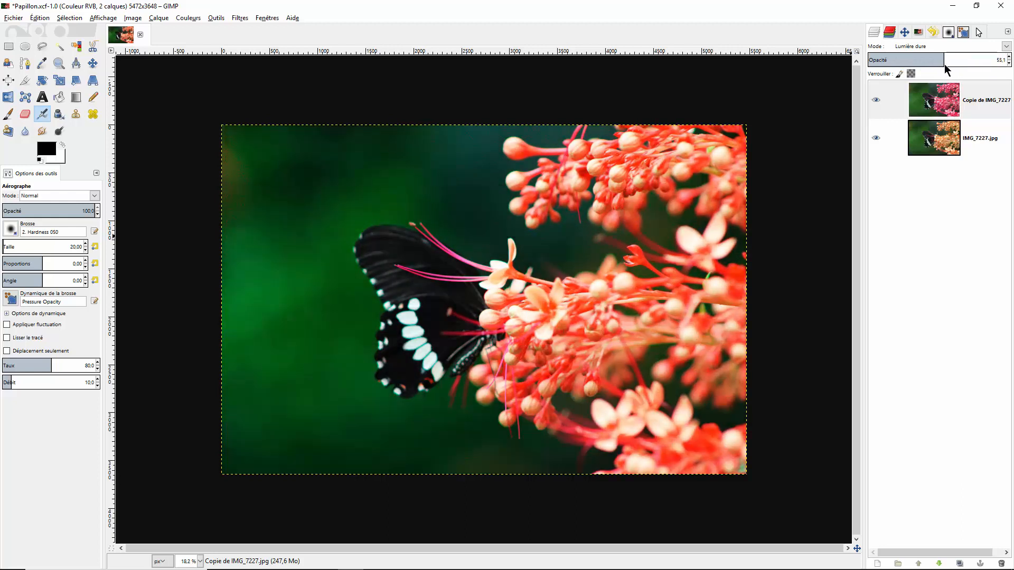
Hide the IMG_7227.jpg base layer and lower the copied layer's opacity to 0.
left_click(876, 138)
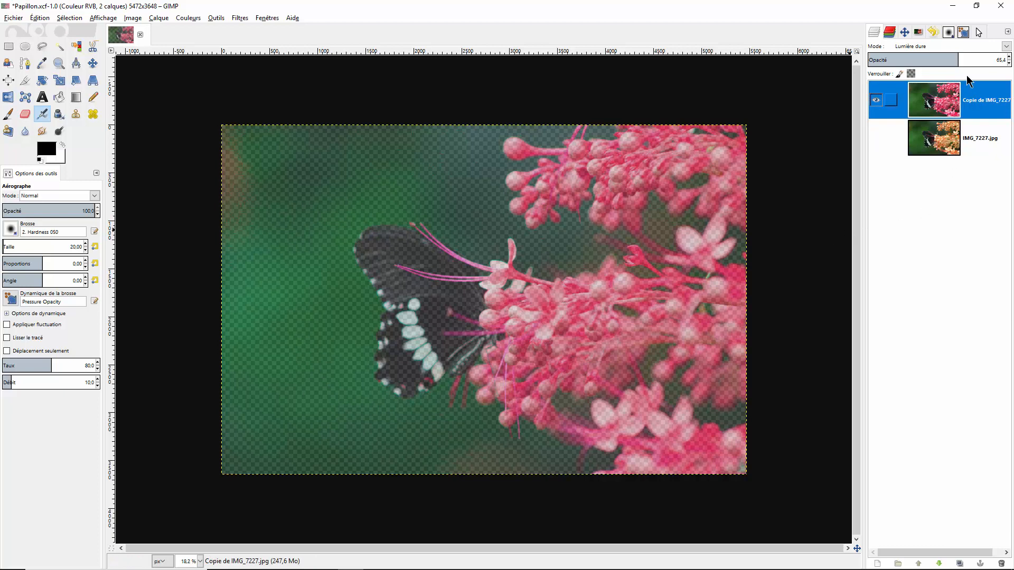
left_click(959, 57)
left_click_drag(959, 57, 844, 80)
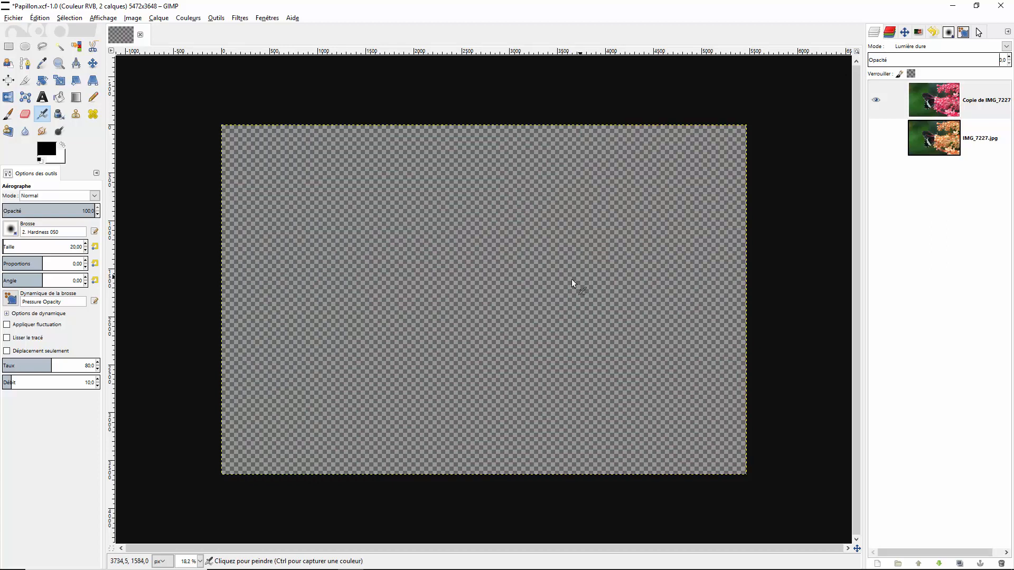
left_click(979, 31)
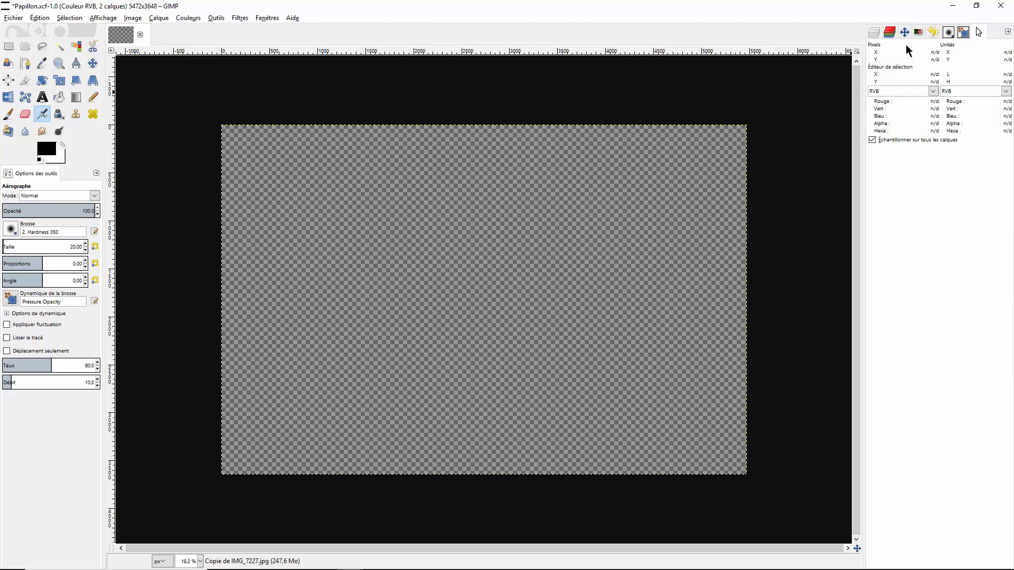
left_click(875, 33)
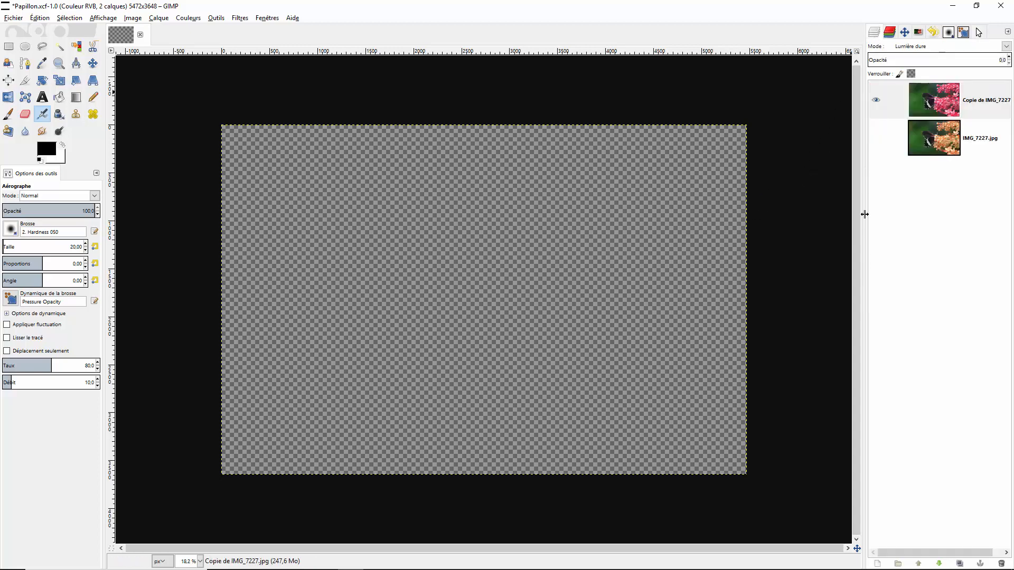
Show the IMG_7227.jpg base layer again and restore the copied layer's opacity to 100.
left_click(875, 138)
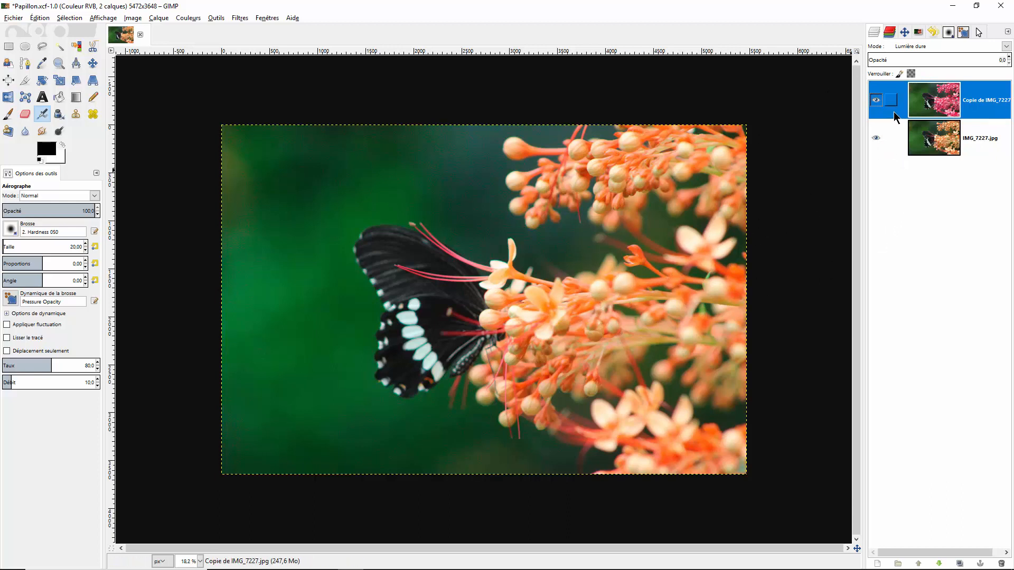
left_click_drag(900, 62, 994, 58)
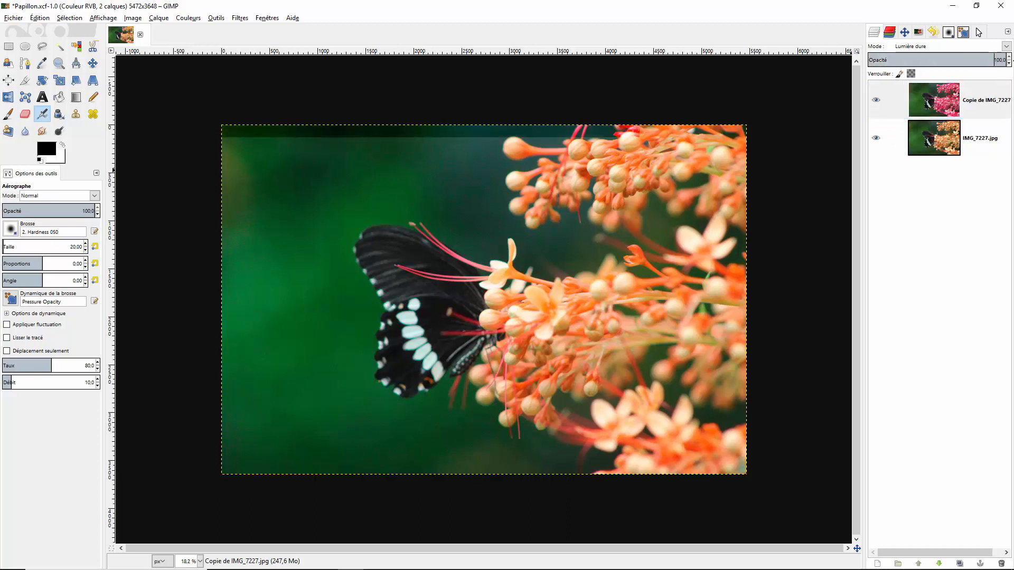
left_click(979, 33)
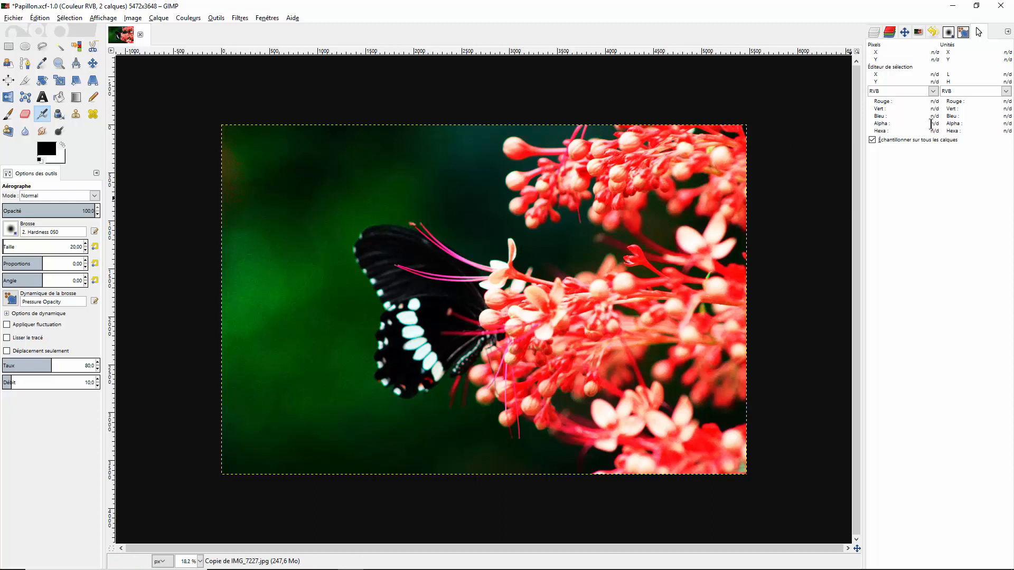
left_click(874, 34)
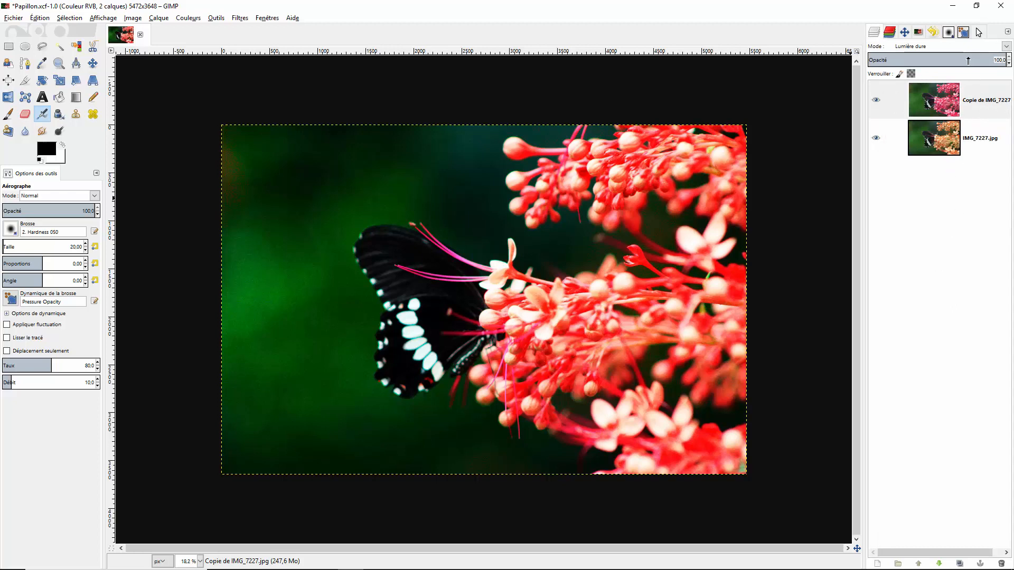
Reduce the copied layer's opacity to about 50 over the visible base layer.
left_click_drag(988, 59, 939, 66)
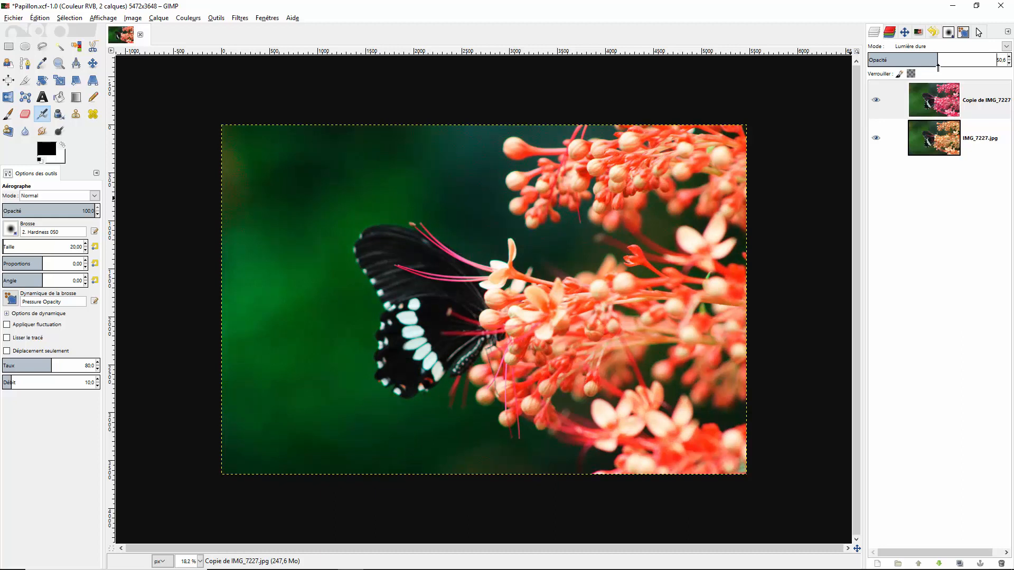
left_click_drag(937, 67, 935, 67)
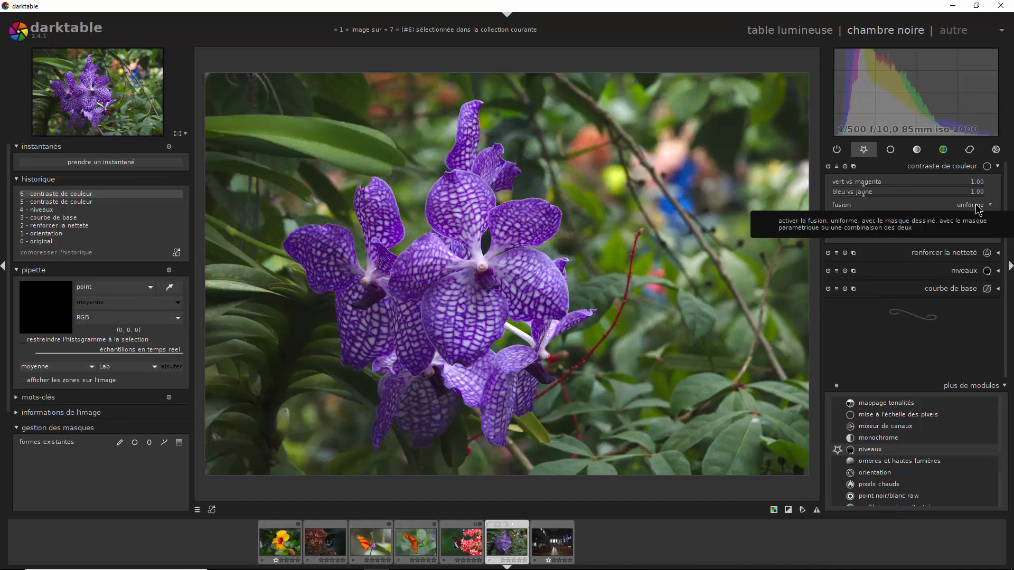
Set the fusion of the contraste de couleur module to masque paramétrique.
left_click(979, 211)
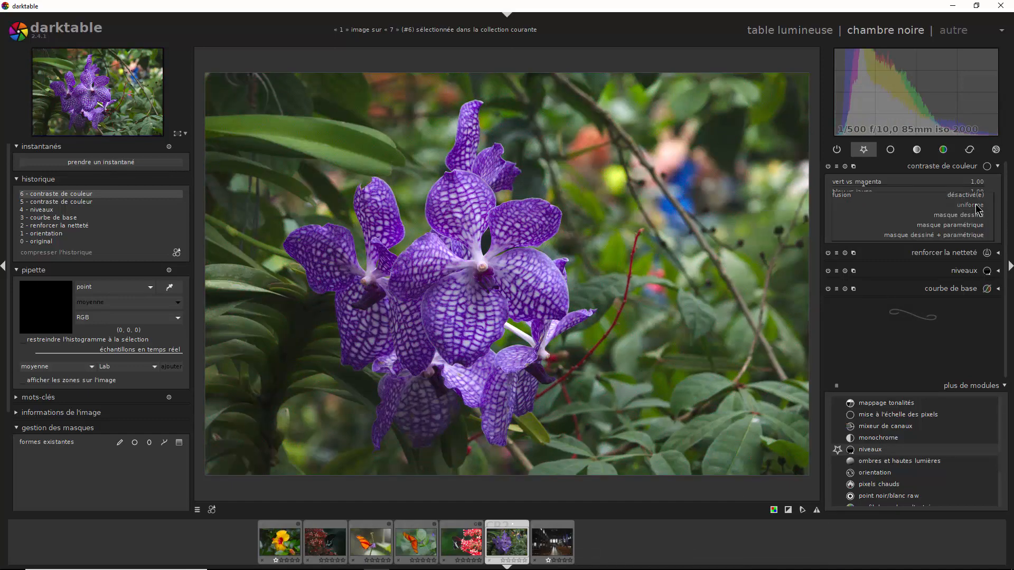
left_click(943, 226)
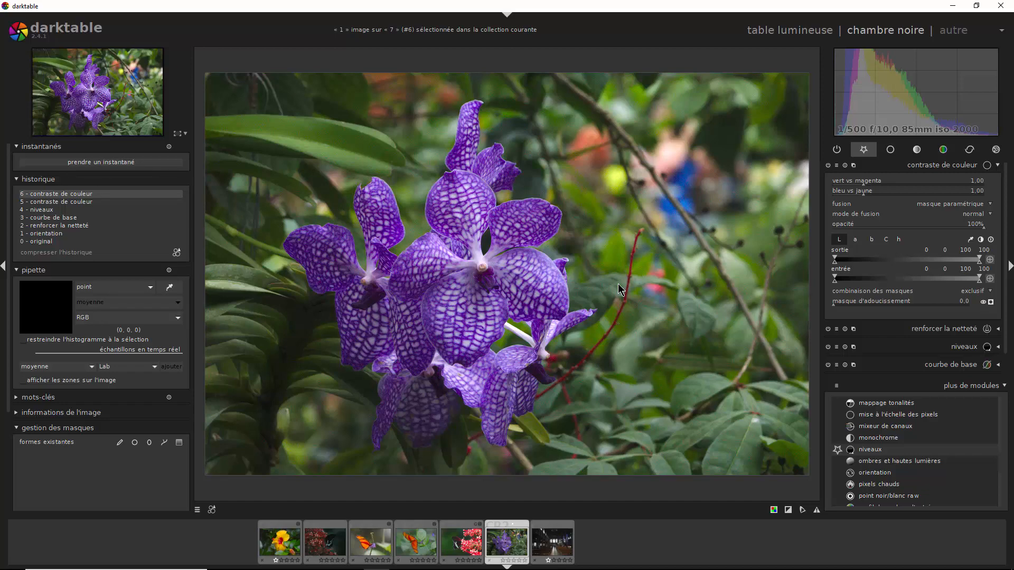
View the L*a*b* colour-space diagram and advance to the next image in that collection.
key("ctrl+z")
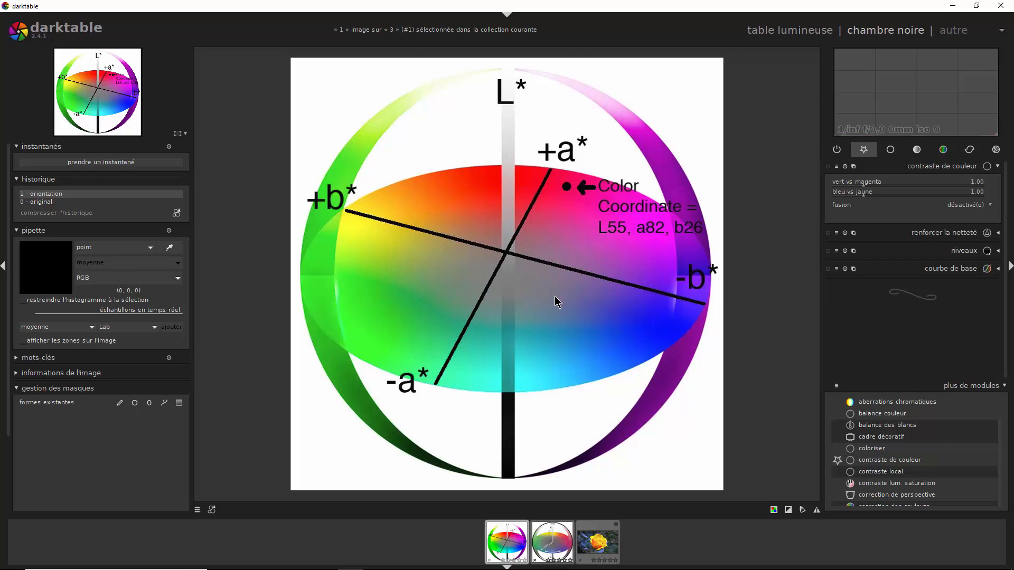
key("space")
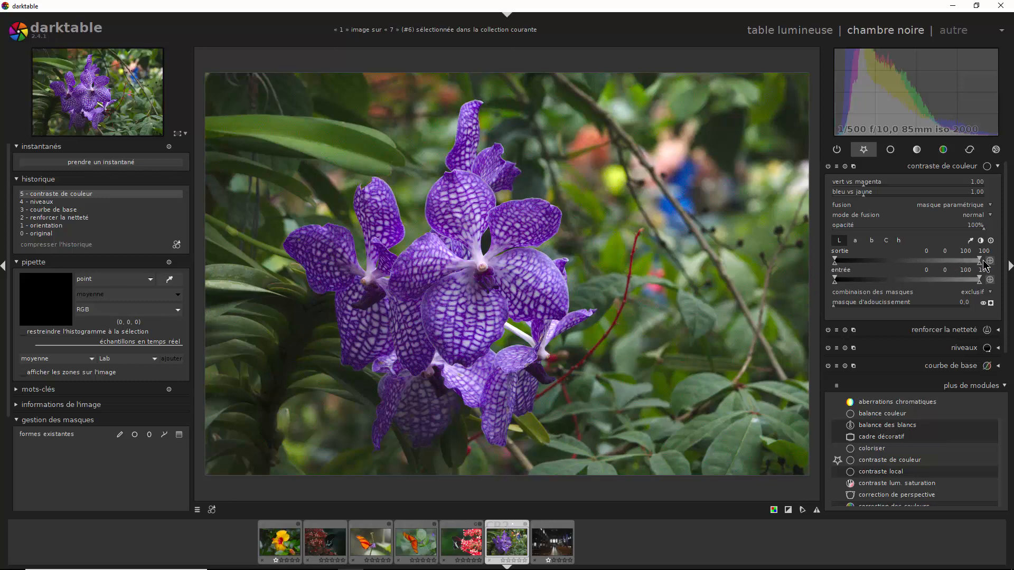
Examine the sortie and entrée ranges of the parametric mask's a, b and C channels.
left_click(856, 247)
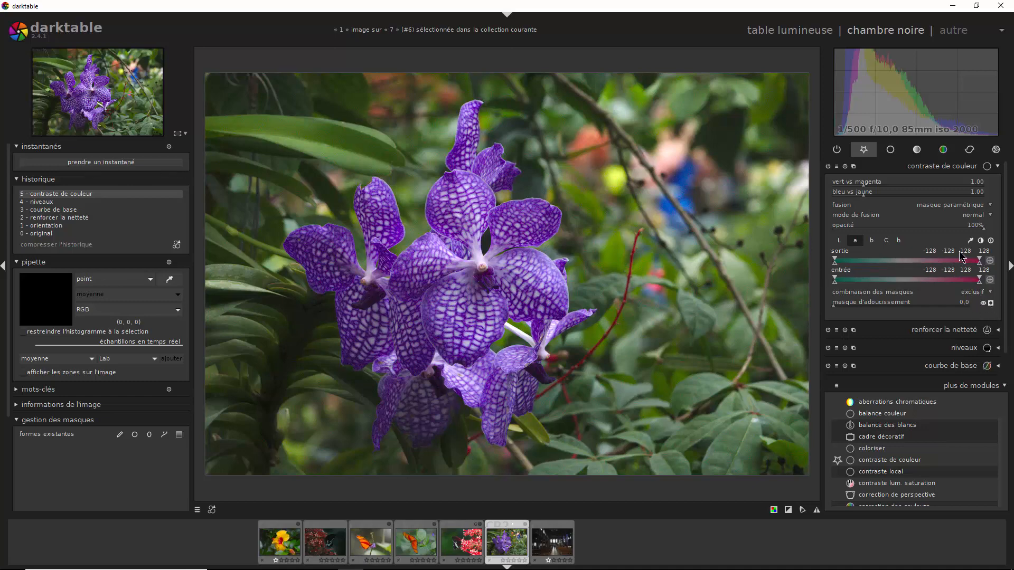
left_click(871, 240)
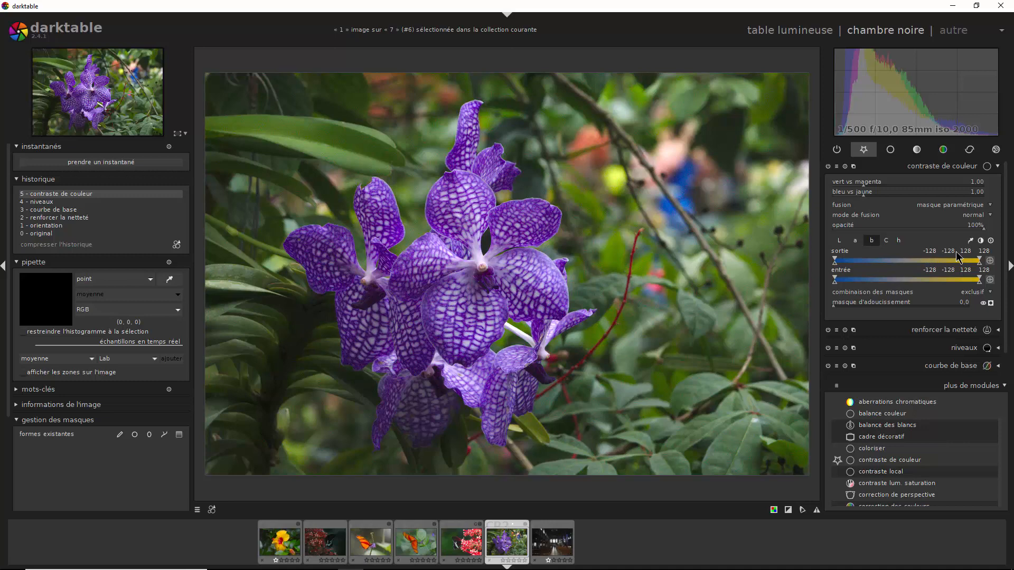
left_click(888, 243)
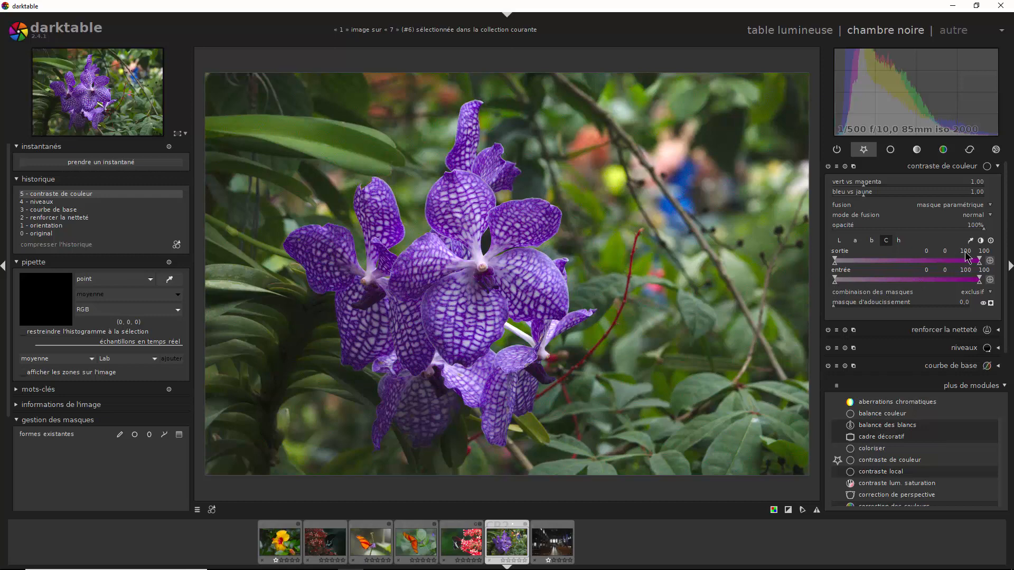
Show the h channel of the contraste de couleur parametric mask and raise vert vs magenta to 4.07.
left_click(900, 243)
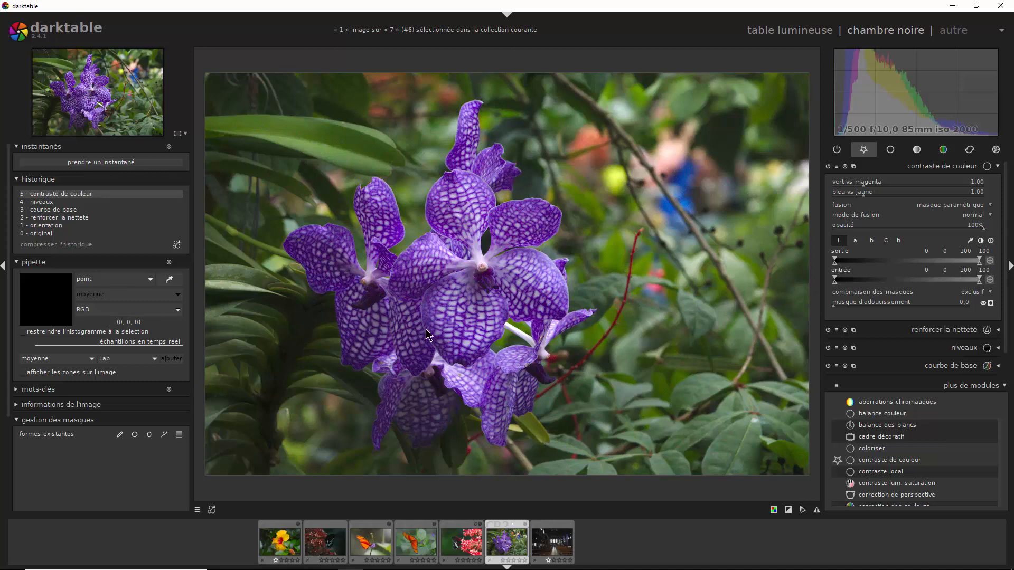
left_click(899, 240)
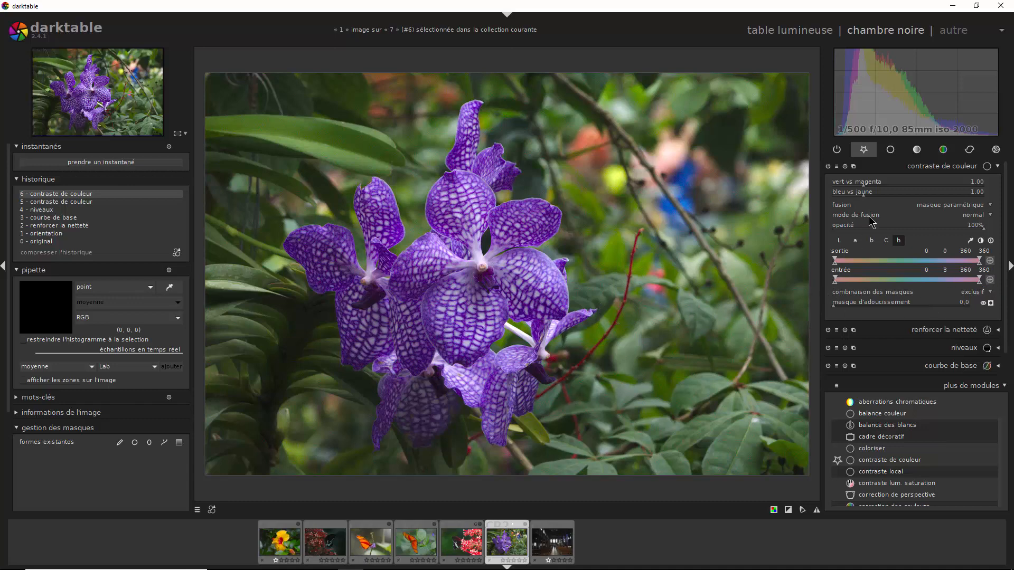
left_click_drag(865, 184, 956, 186)
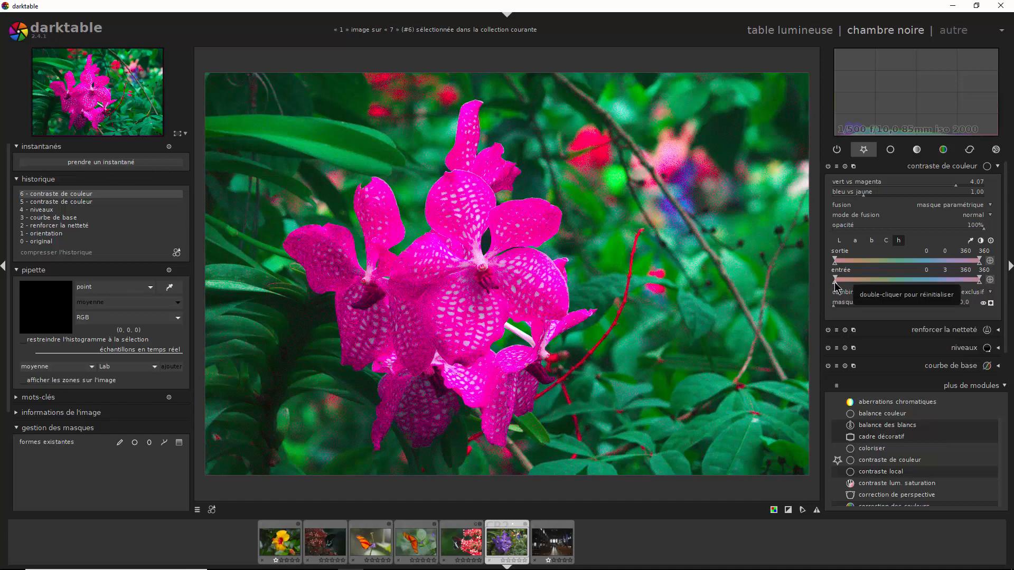
Try restricting the h channel's entrée range to hues from 223 up, then to 257–296, restoring the full range after each trial.
left_click_drag(836, 283, 926, 290)
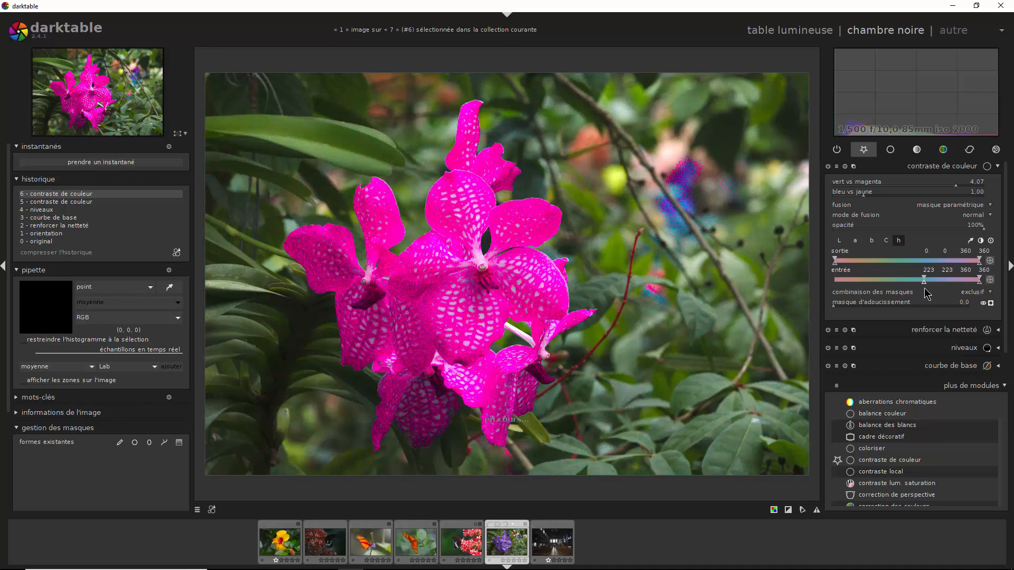
double_click(981, 287)
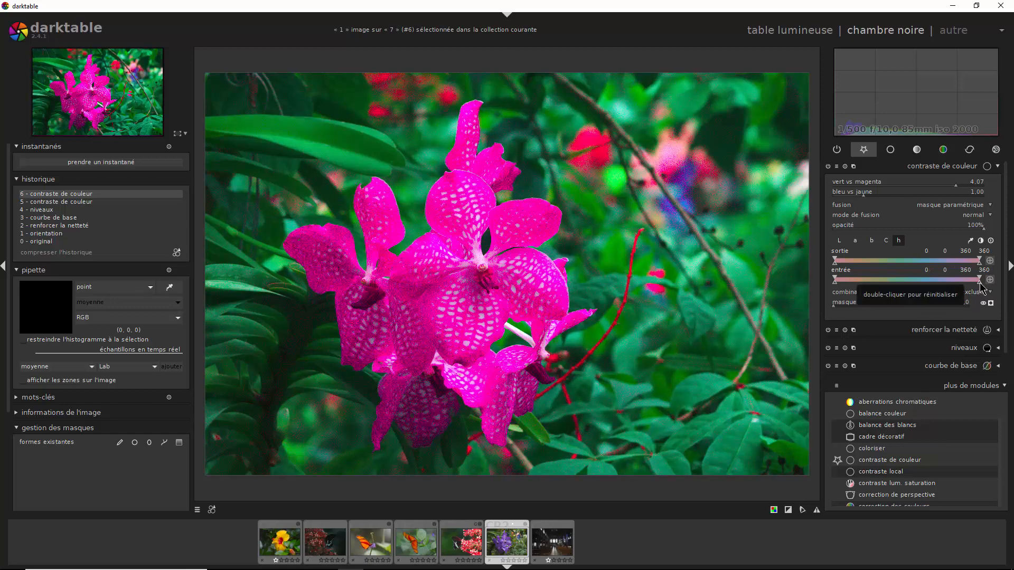
left_click(837, 288)
mouse_move(836, 285)
left_mouse_down()
mouse_move(877, 289)
mouse_move(853, 288)
left_mouse_up()
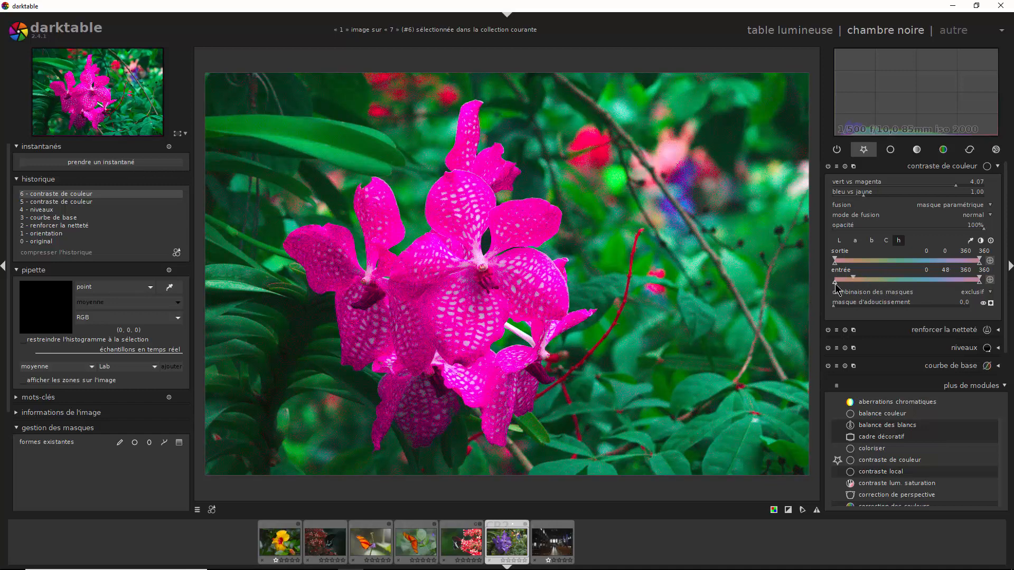
left_click_drag(869, 286, 948, 290)
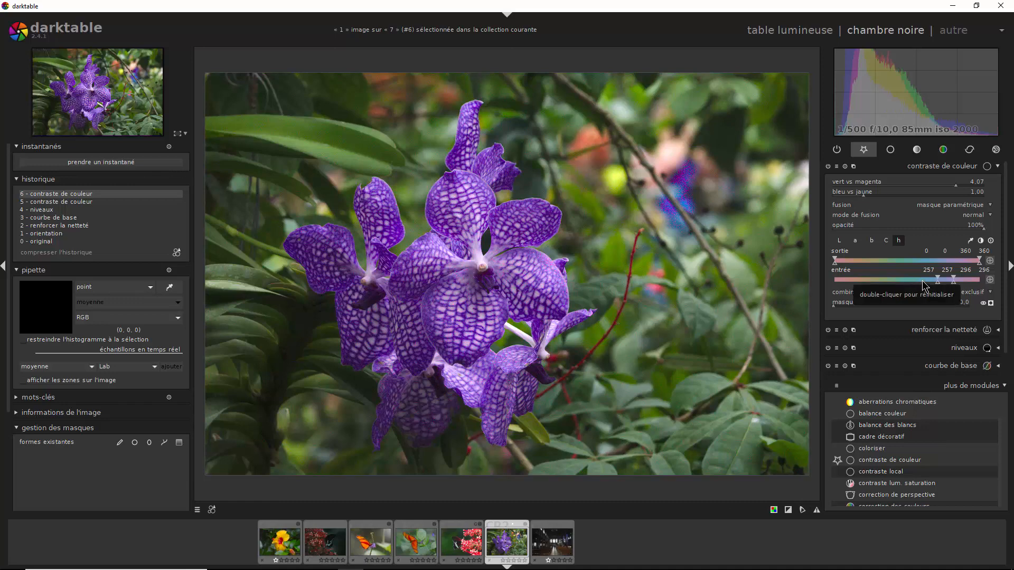
double_click(925, 286)
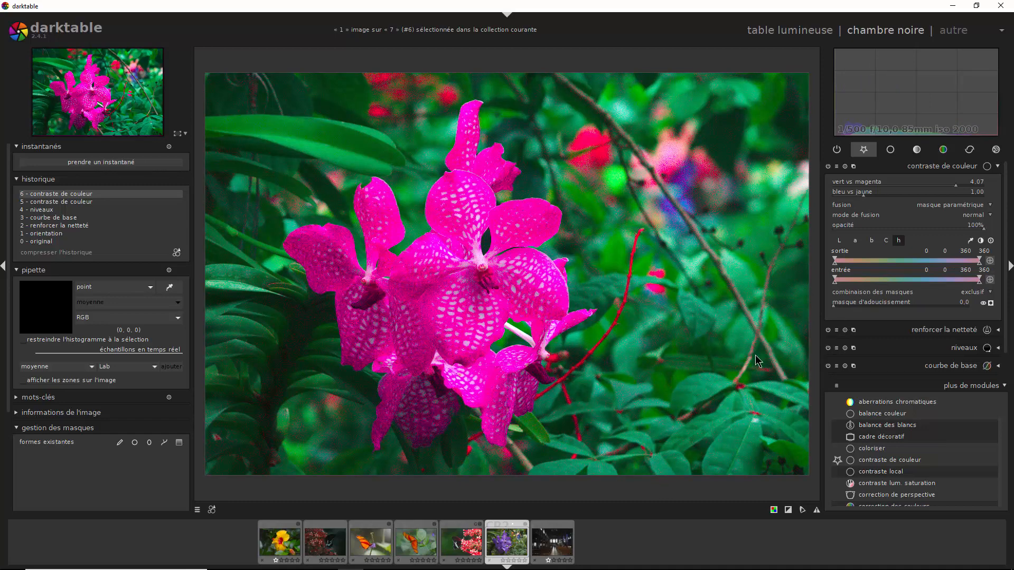
Preview the mask with the upper entrée markers of the h channel at 161 and 187, then reset the range and hide the mask.
left_click(837, 280)
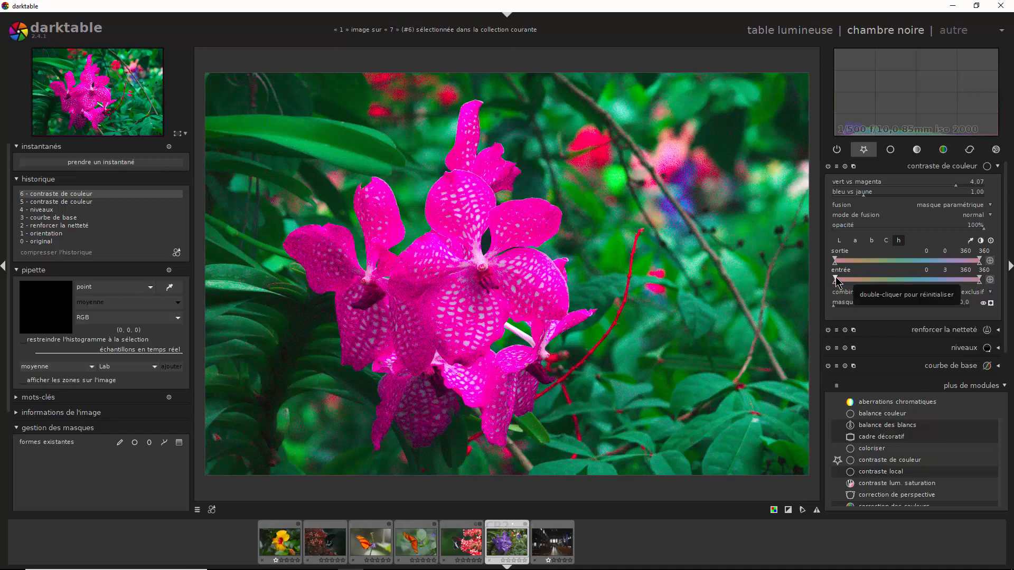
left_click_drag(836, 281, 909, 278)
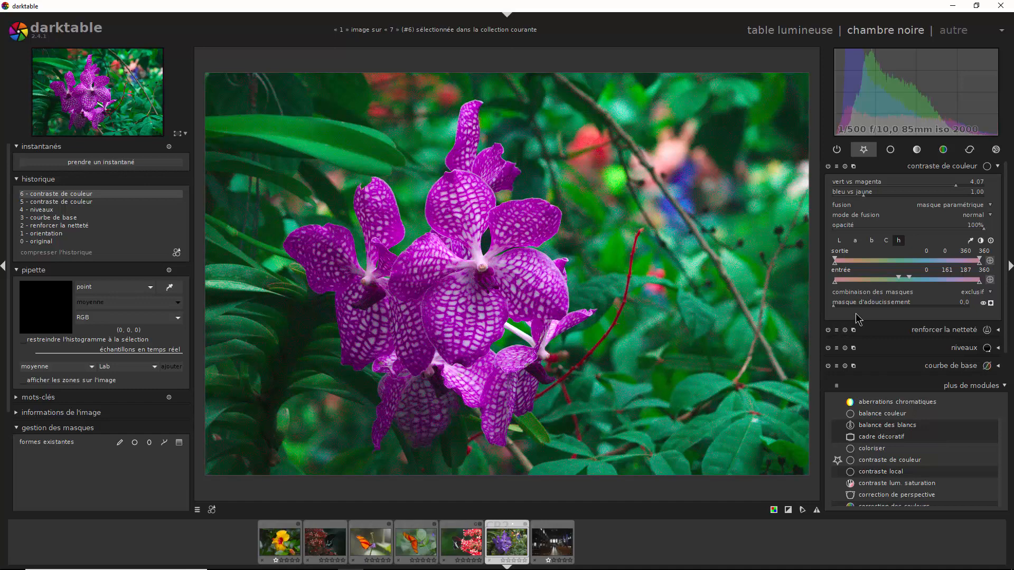
left_click(992, 304)
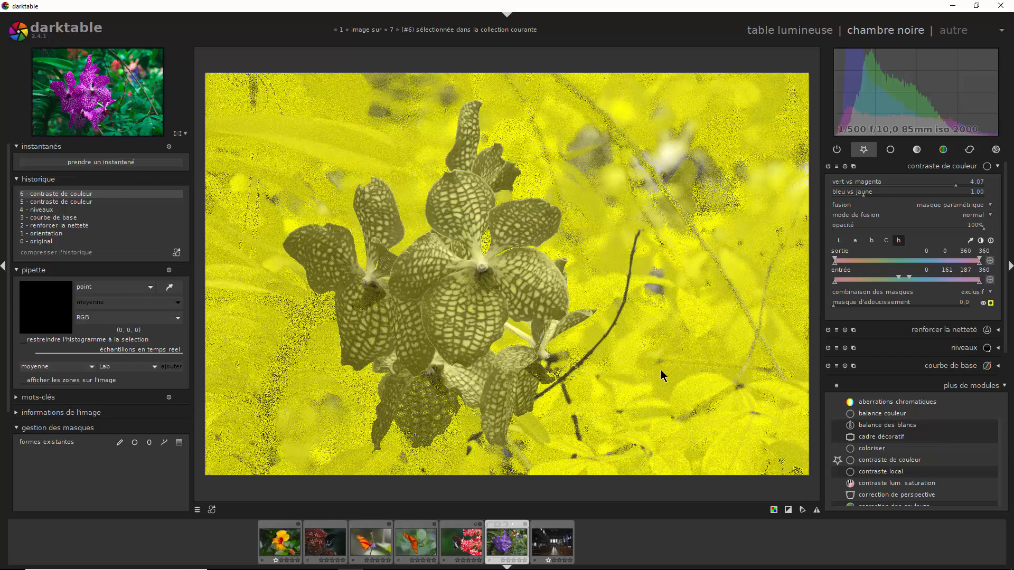
double_click(890, 284)
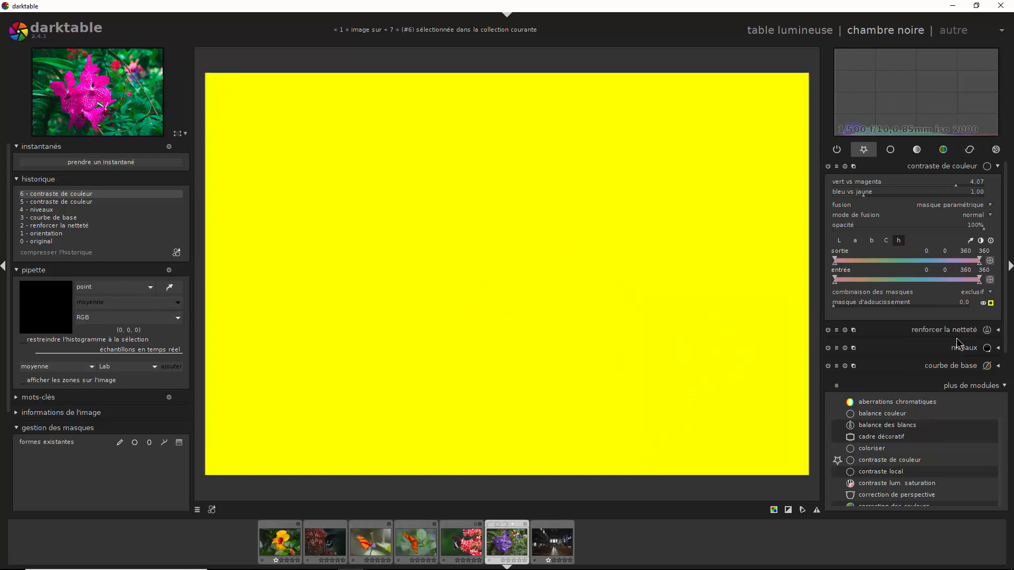
left_click(991, 303)
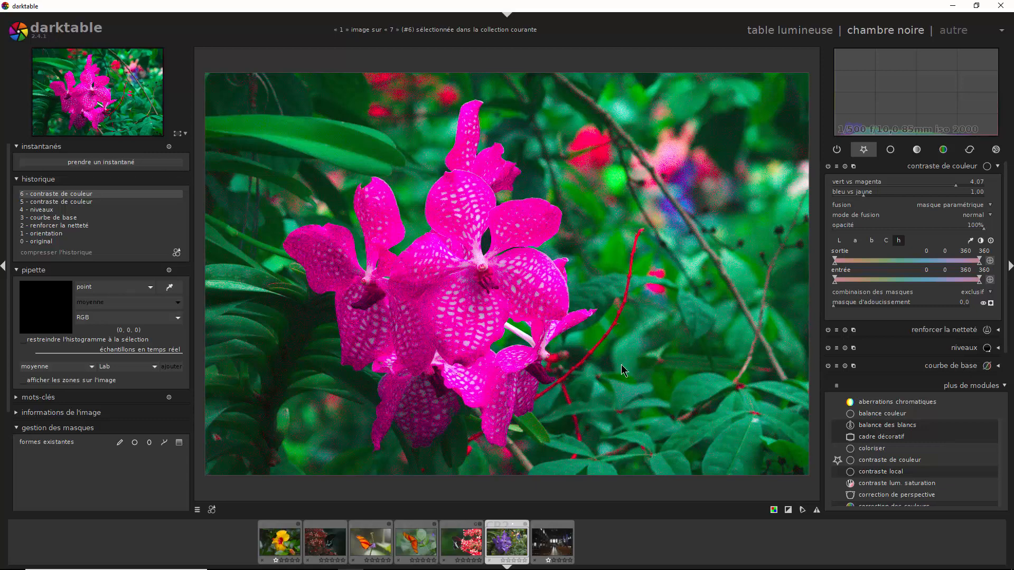
Set vert vs magenta to about 0.95 and bleu vs jaune to about 0.96 in the contraste de couleur module.
left_click(860, 184)
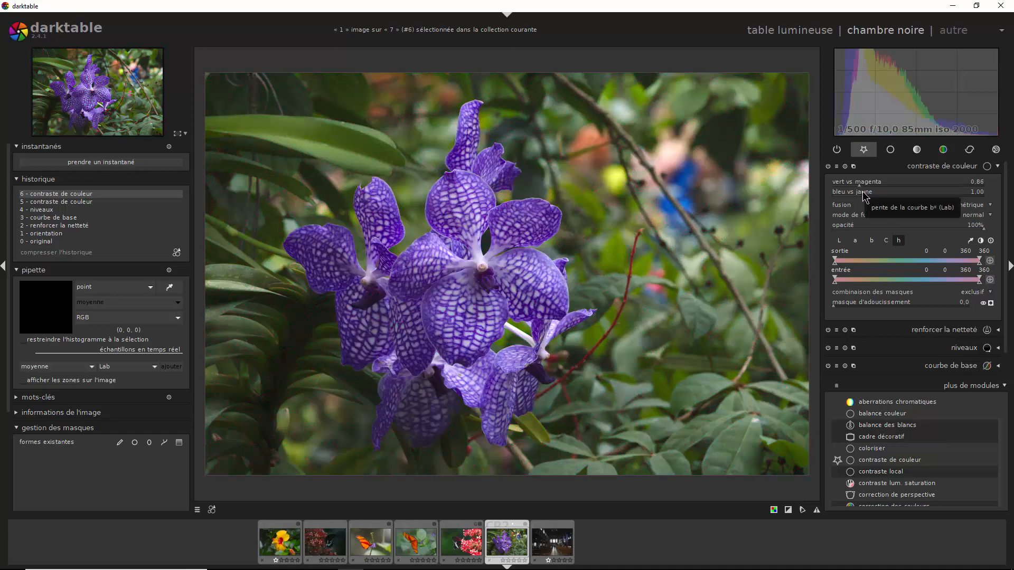
left_click(863, 196)
left_click(868, 185)
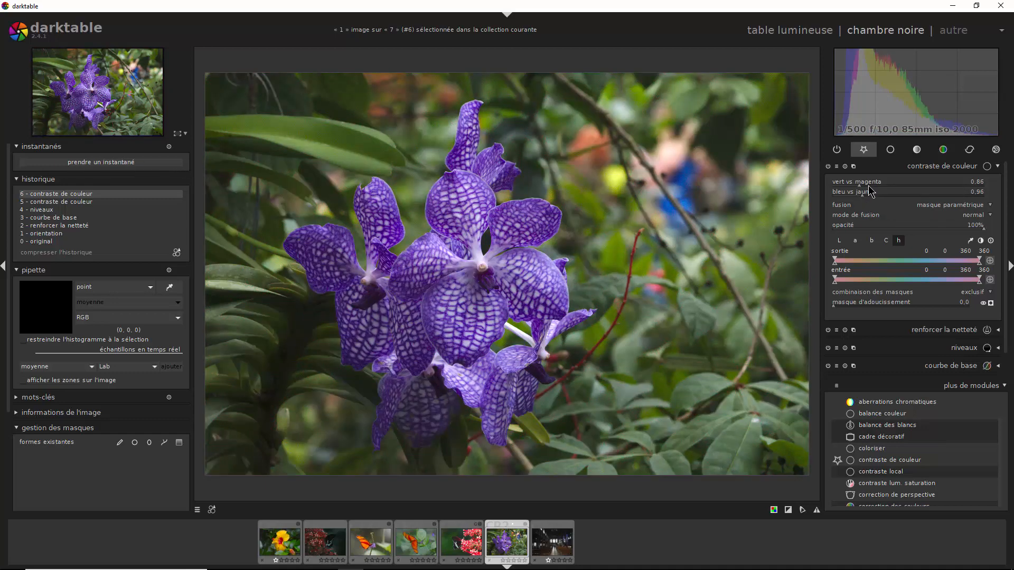
left_click(862, 183)
Sample the hue of a violet petal and, with the mask displayed, set the upper entrée markers to 300 and 319.
left_click(971, 242)
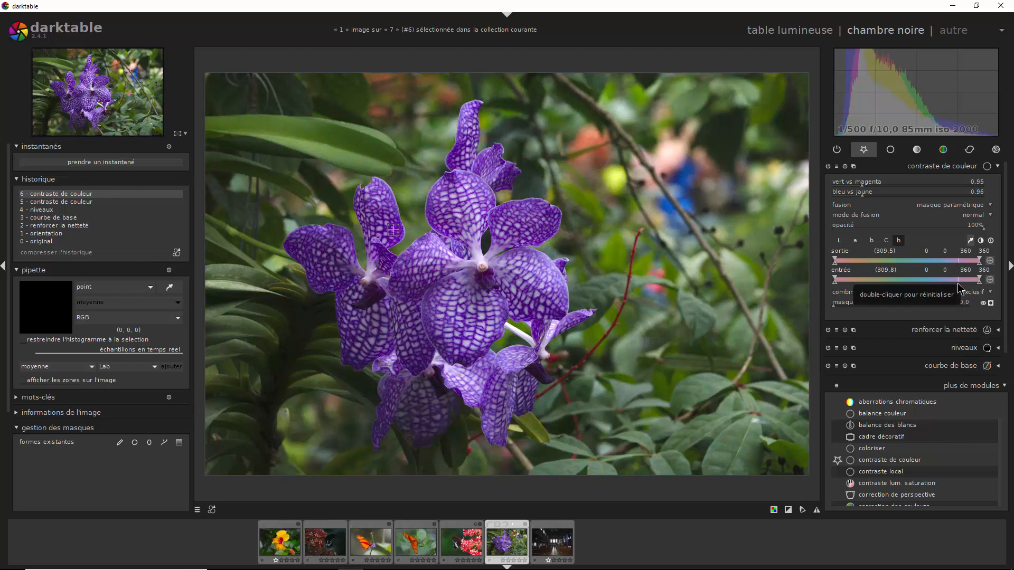
left_click(991, 303)
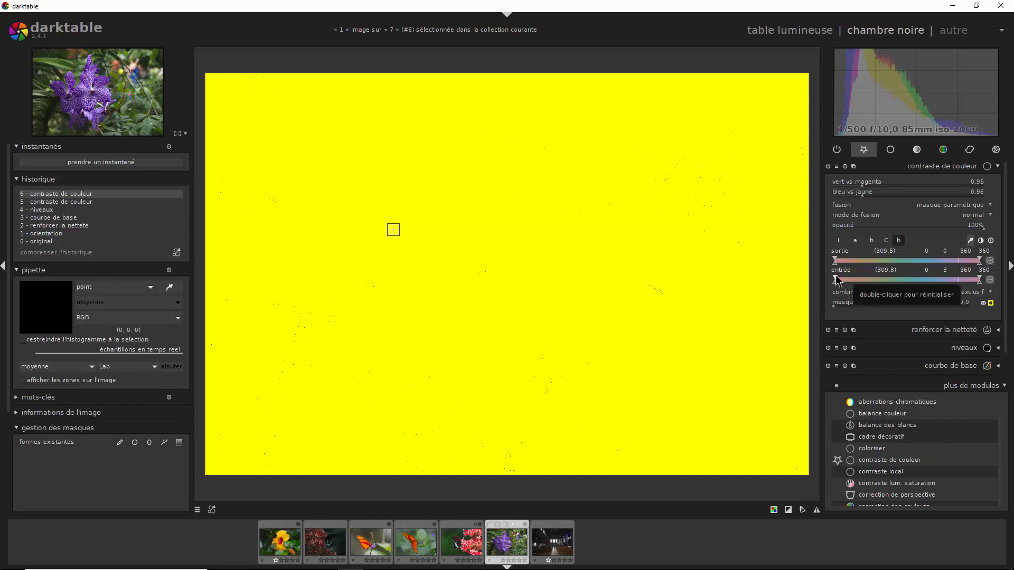
left_click_drag(836, 279, 956, 291)
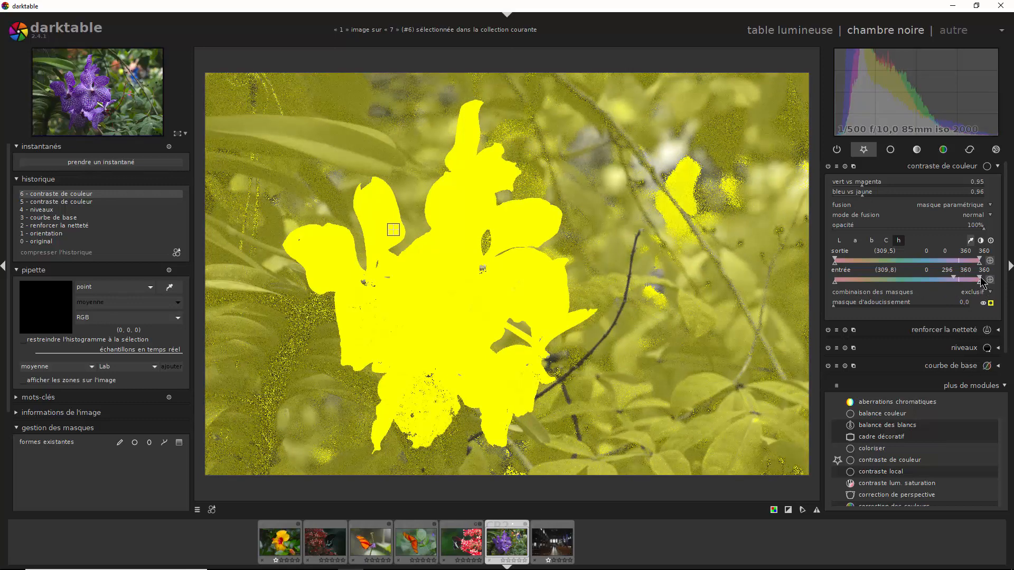
mouse_move(984, 283)
left_mouse_down()
mouse_move(946, 280)
mouse_move(959, 281)
left_mouse_up()
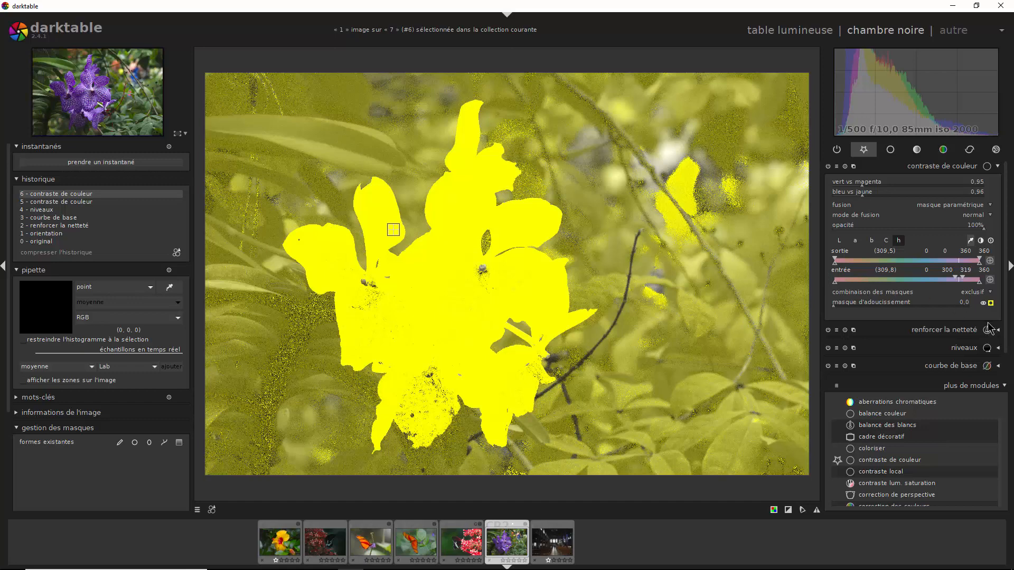
left_click(991, 304)
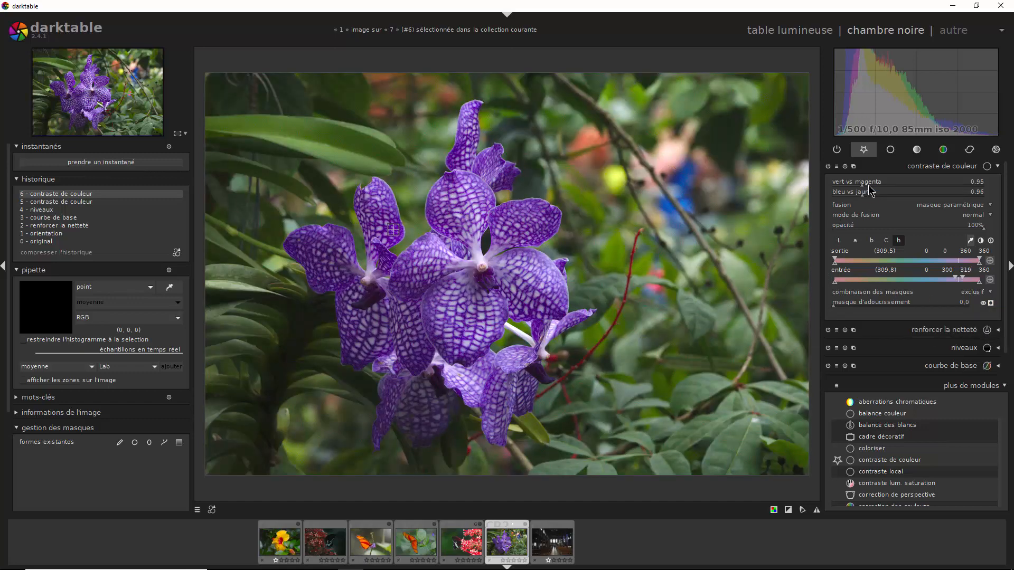
Try vert vs magenta at 3.04, return it to 1.00, then raise it to 4.05 on the masked flower.
left_click_drag(869, 189, 927, 193)
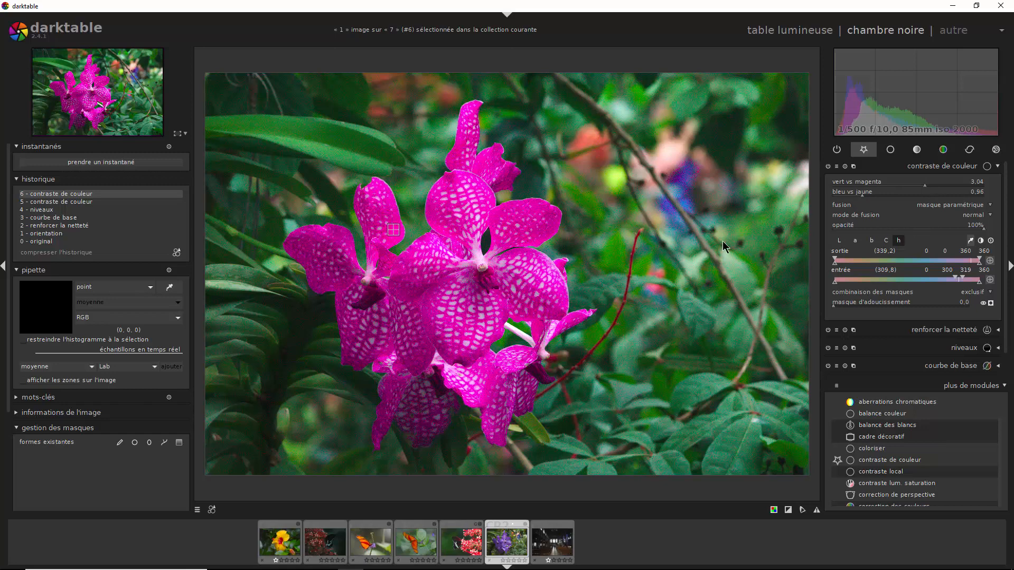
left_click(866, 188)
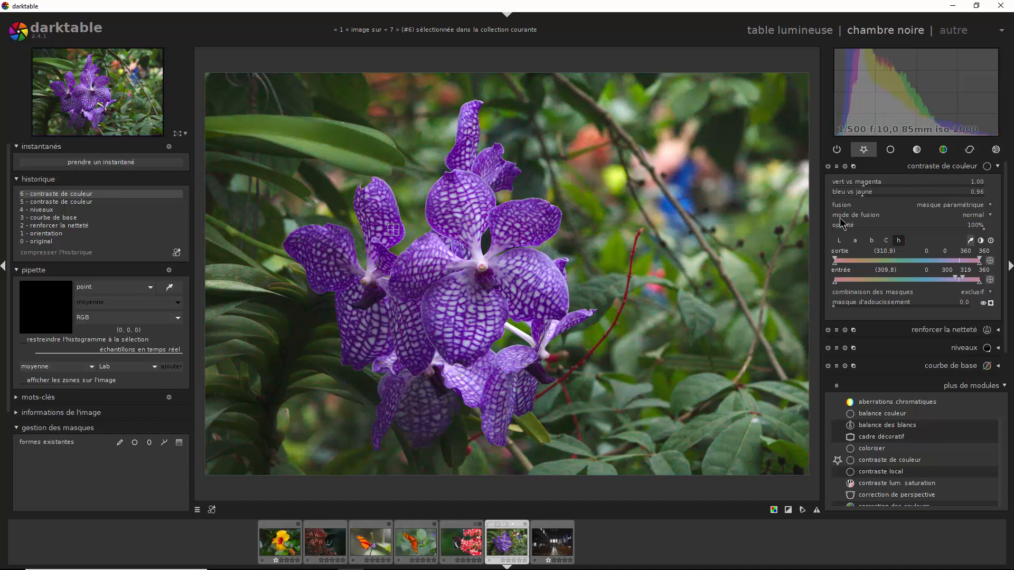
left_click(865, 184)
left_click(934, 185)
left_click_drag(934, 185, 951, 184)
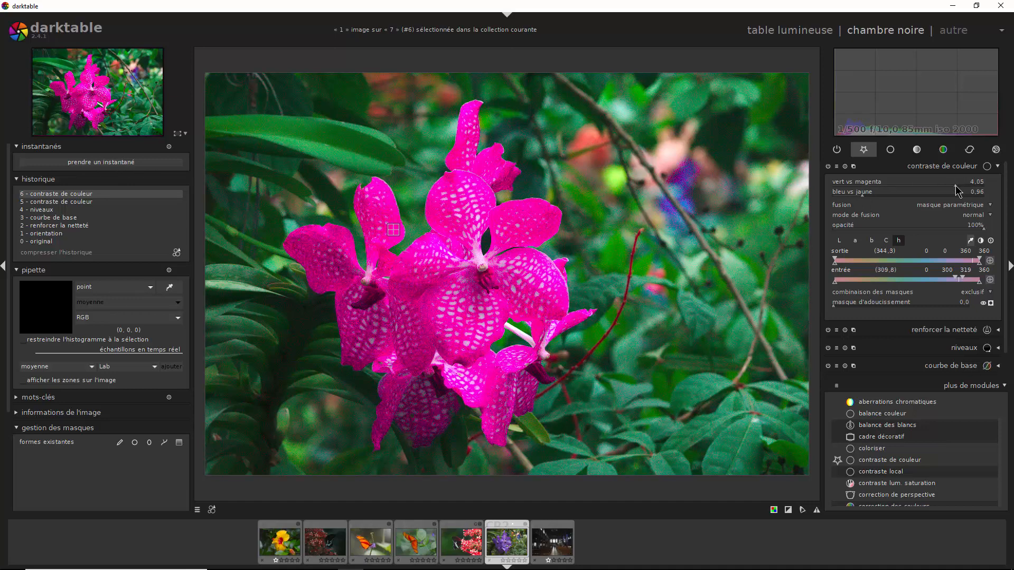
Display the mask, set the lower entrée markers of the h channel to 285 and 334, and hide the mask again.
left_click(991, 303)
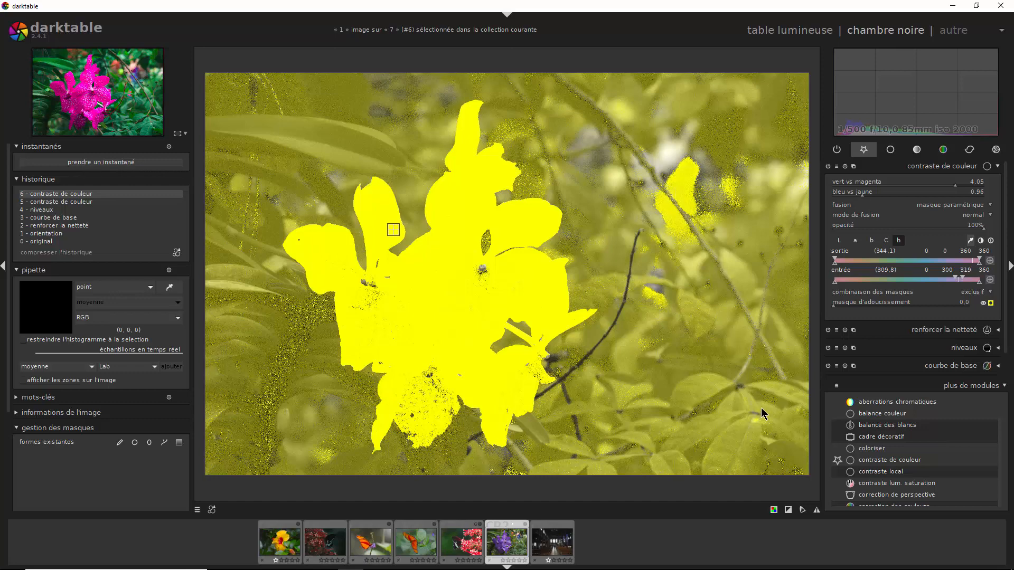
left_click(835, 284)
left_click_drag(836, 285, 948, 297)
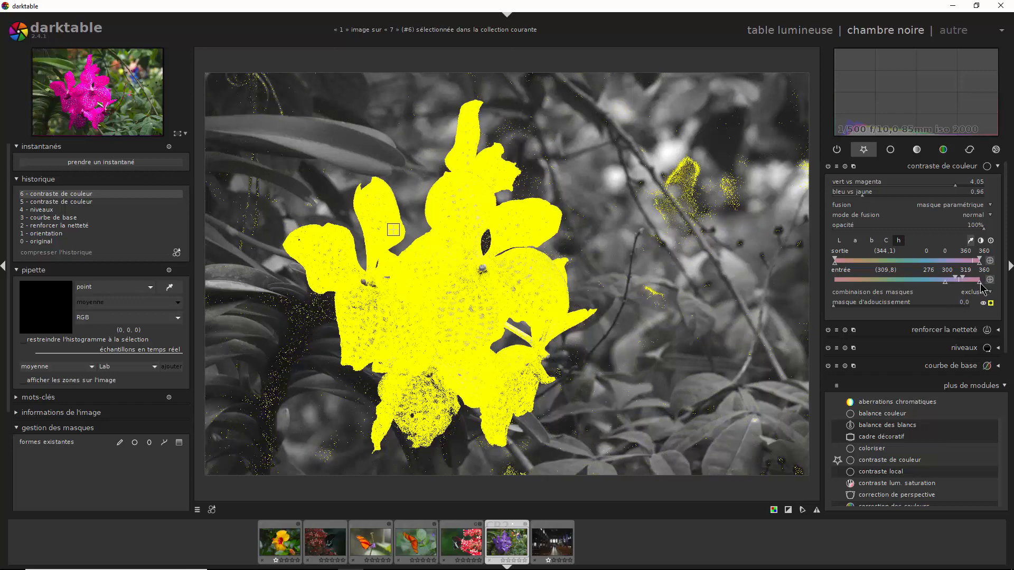
left_click_drag(981, 287, 949, 284)
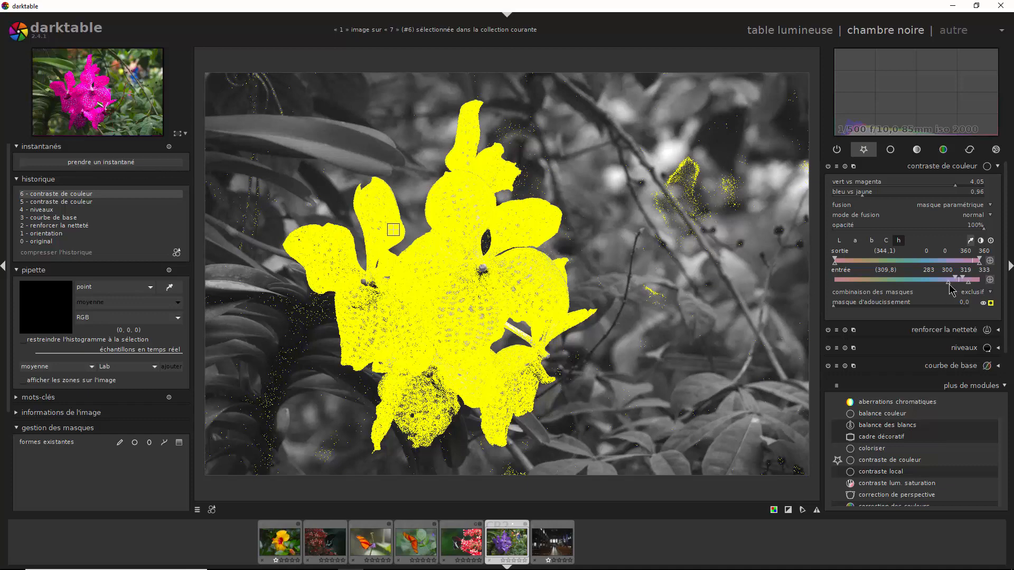
mouse_move(949, 288)
left_mouse_down()
mouse_move(848, 290)
mouse_move(949, 299)
mouse_move(980, 287)
mouse_move(951, 284)
left_mouse_up()
left_click(991, 304)
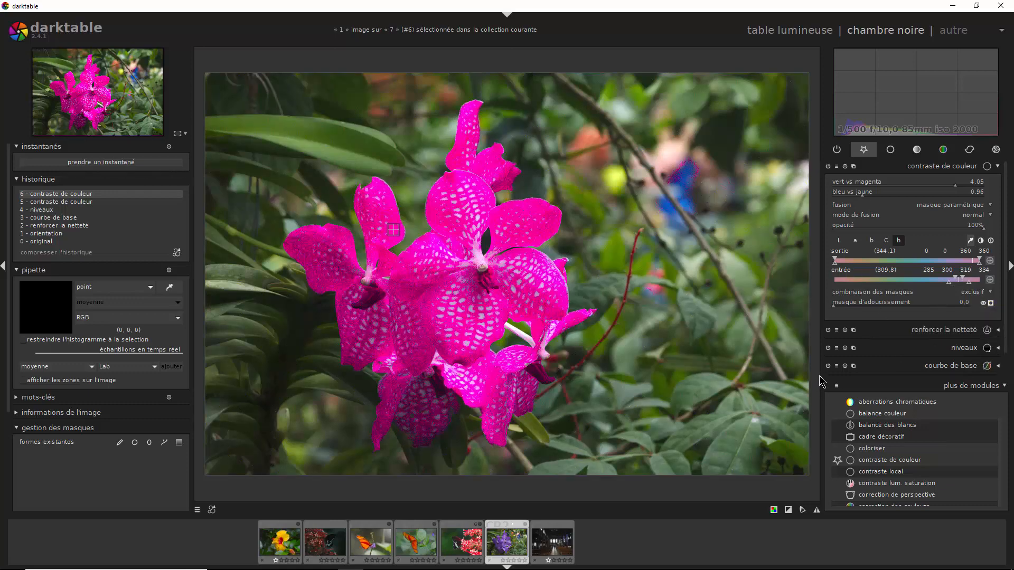
Reset vert vs magenta and raise it to 3.00.
double_click(863, 183)
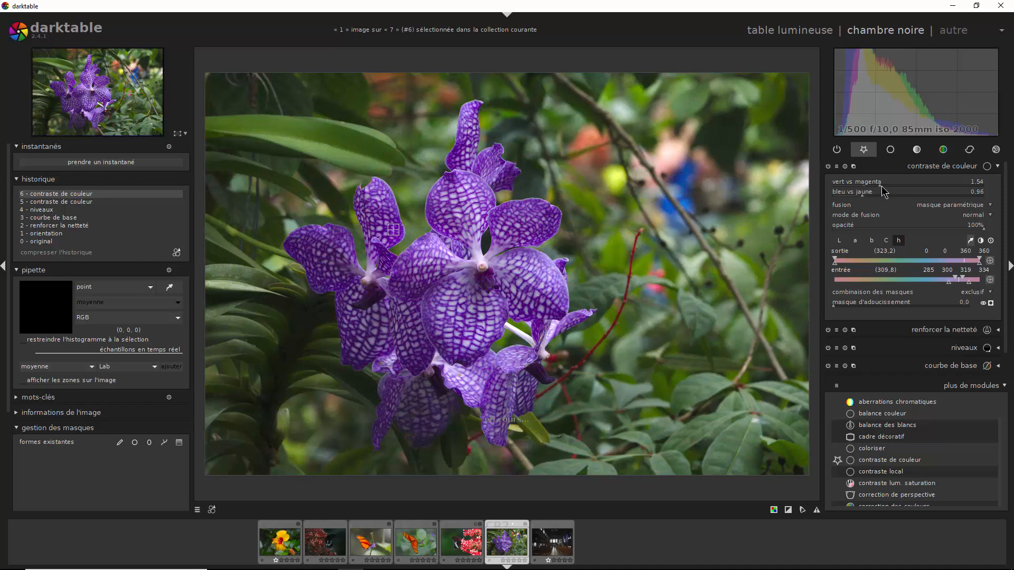
left_click_drag(882, 185, 942, 192)
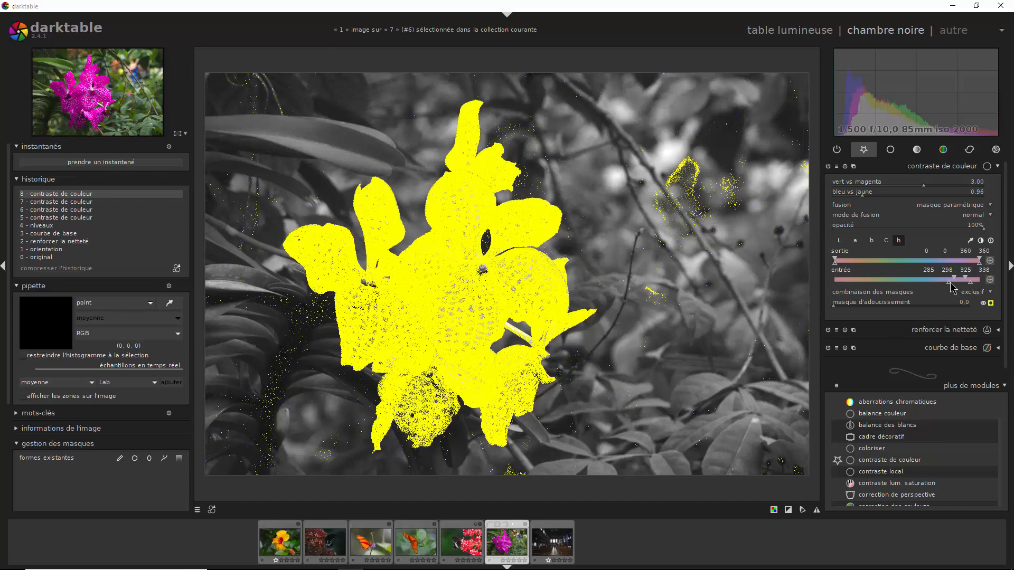
Compare mask transitions by moving the lower entrée markers of the h channel to 300 and 322, then to 264 and 360.
left_click_drag(949, 284, 964, 285)
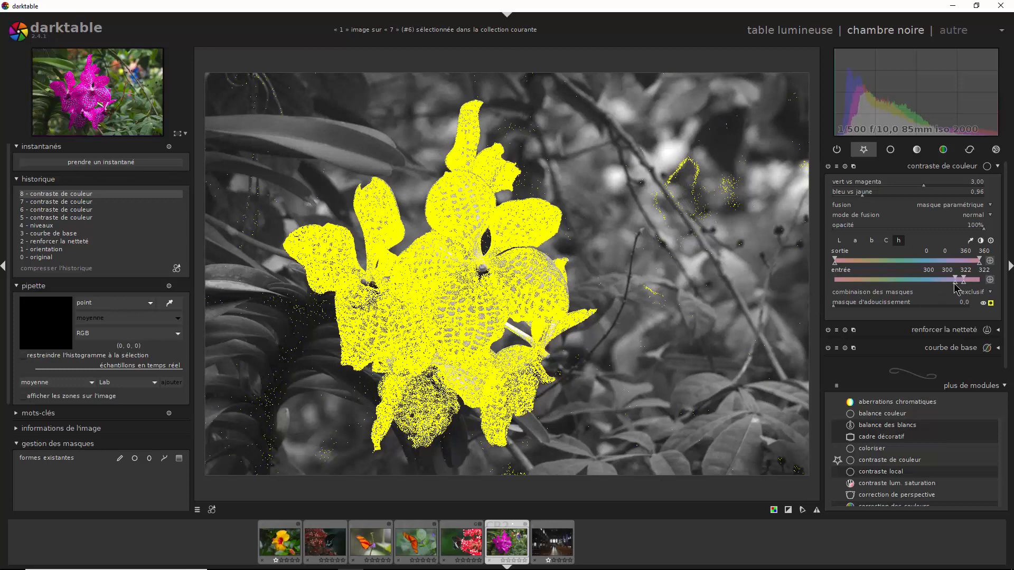
left_click_drag(956, 288, 942, 289)
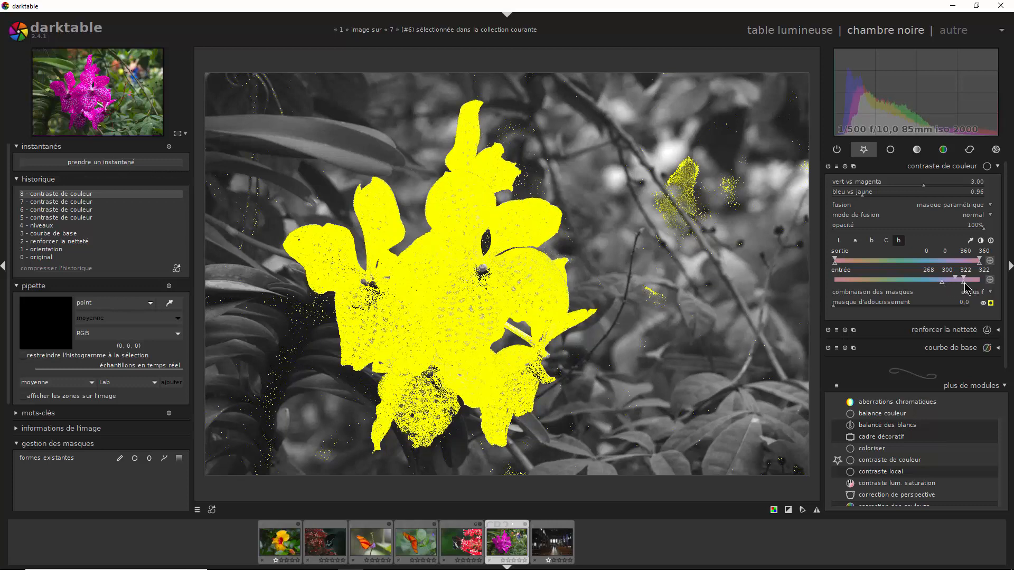
mouse_move(966, 284)
left_mouse_down()
mouse_move(976, 283)
mouse_move(946, 287)
left_mouse_up()
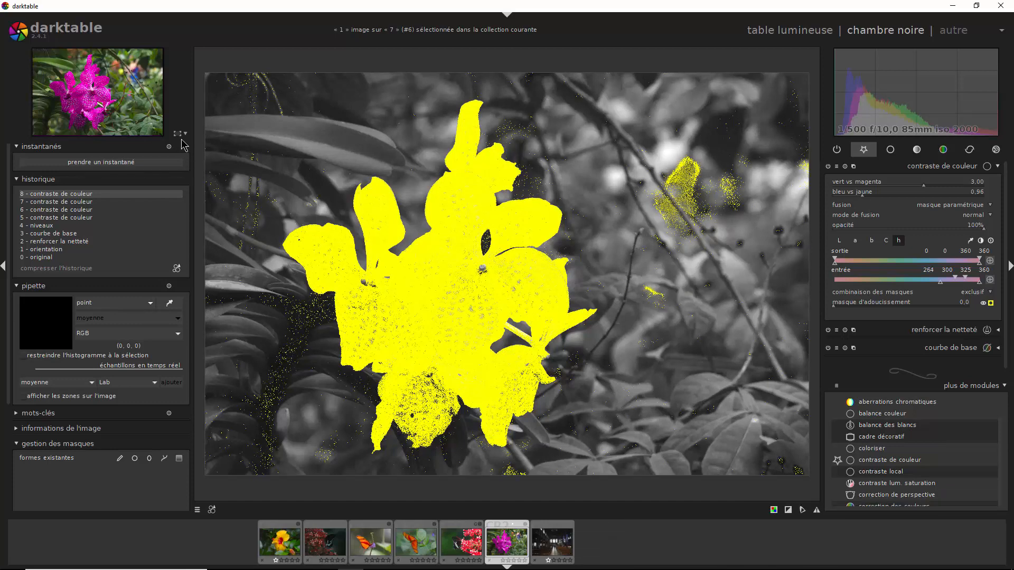
Narrow the displayed hue mask's transitions by moving the lower entrée markers to 301 and 327.
left_click(186, 136)
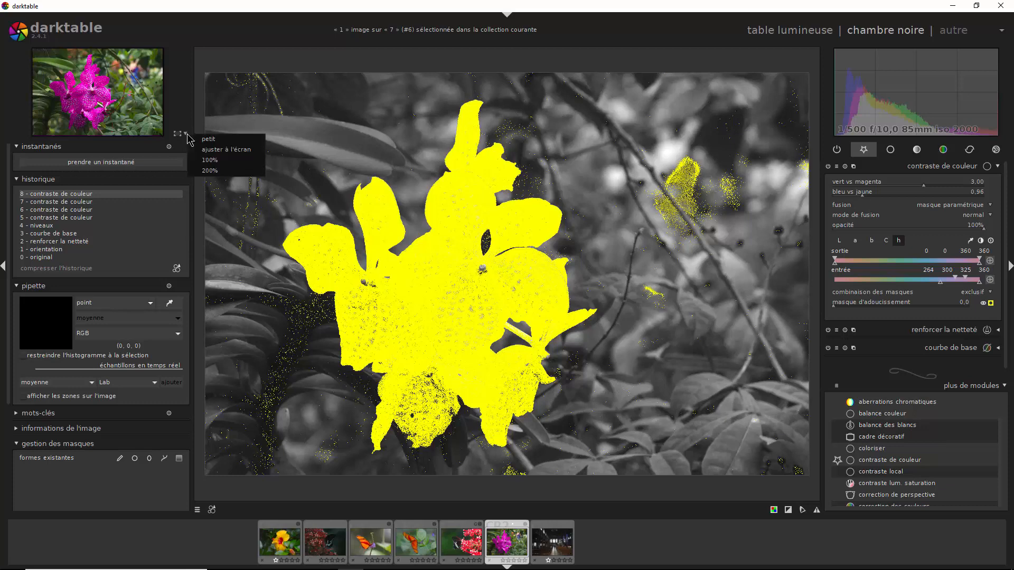
left_click(200, 159)
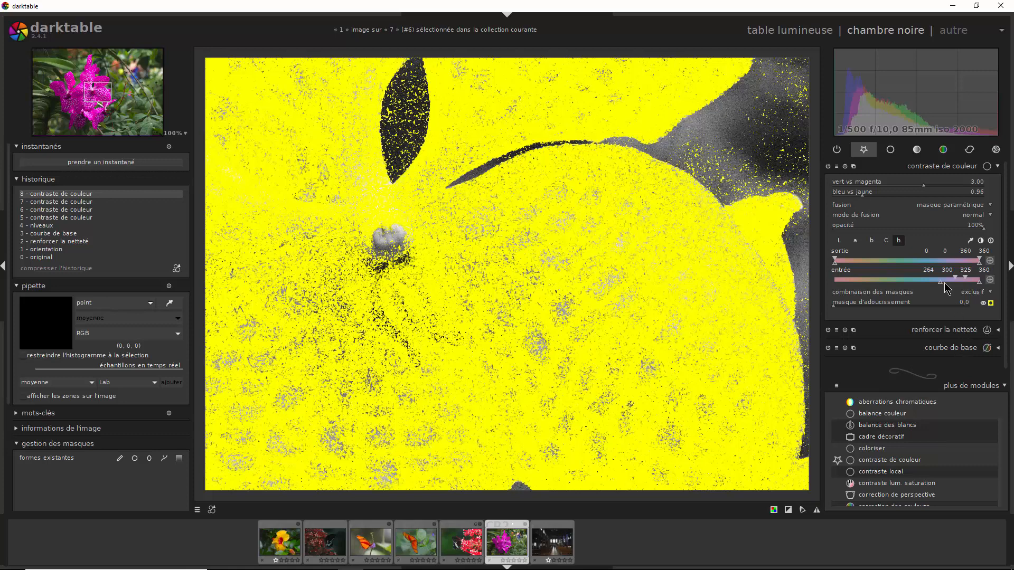
left_click_drag(942, 284, 957, 284)
left_click_drag(979, 283, 967, 284)
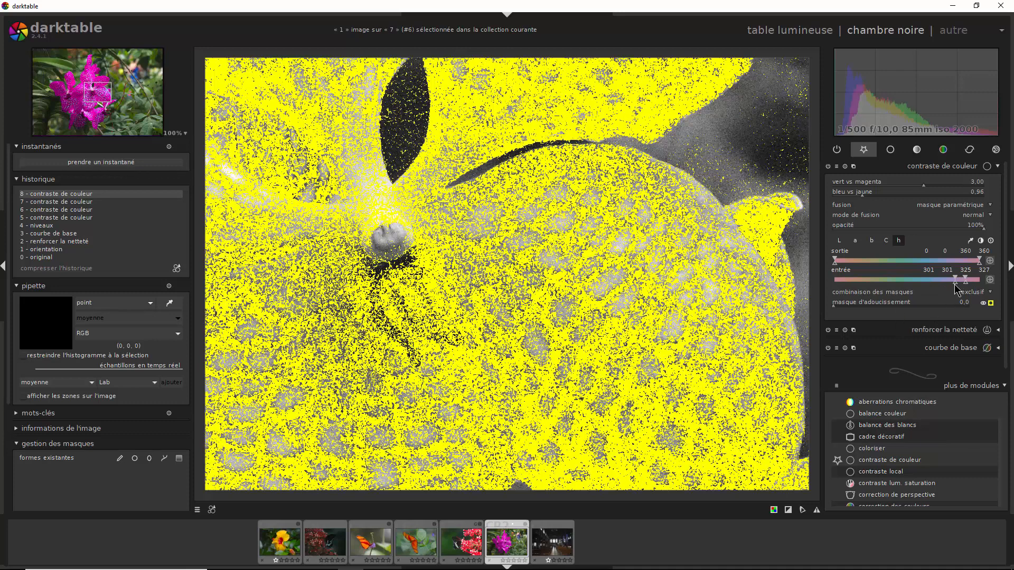
Widen the displayed hue mask's transitions by moving the lower entrée markers to about 275 and 360, and show the whole orchid image.
scroll(955, 283, "down", 1)
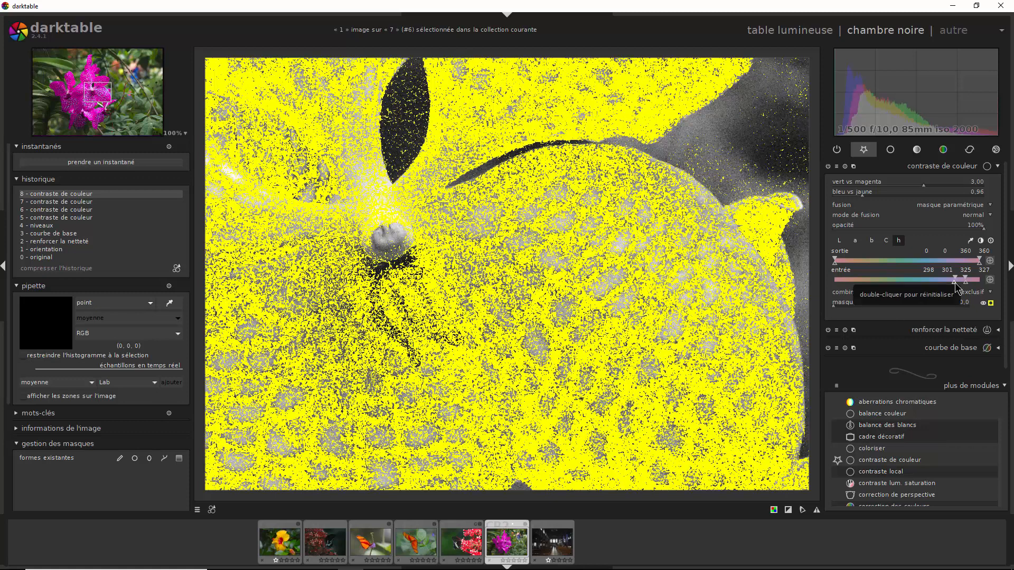
left_click_drag(955, 283, 946, 284)
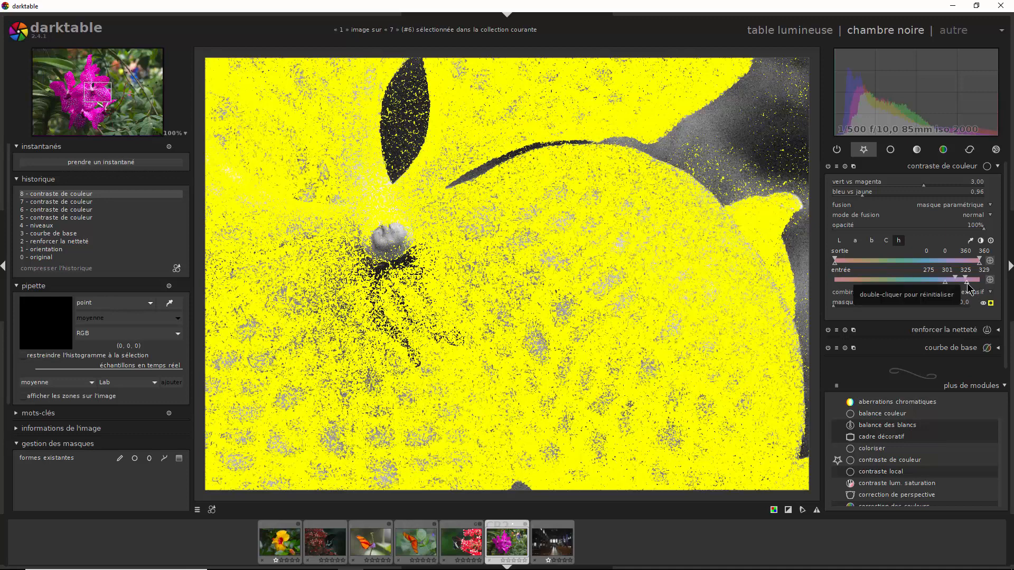
left_click_drag(968, 286, 982, 284)
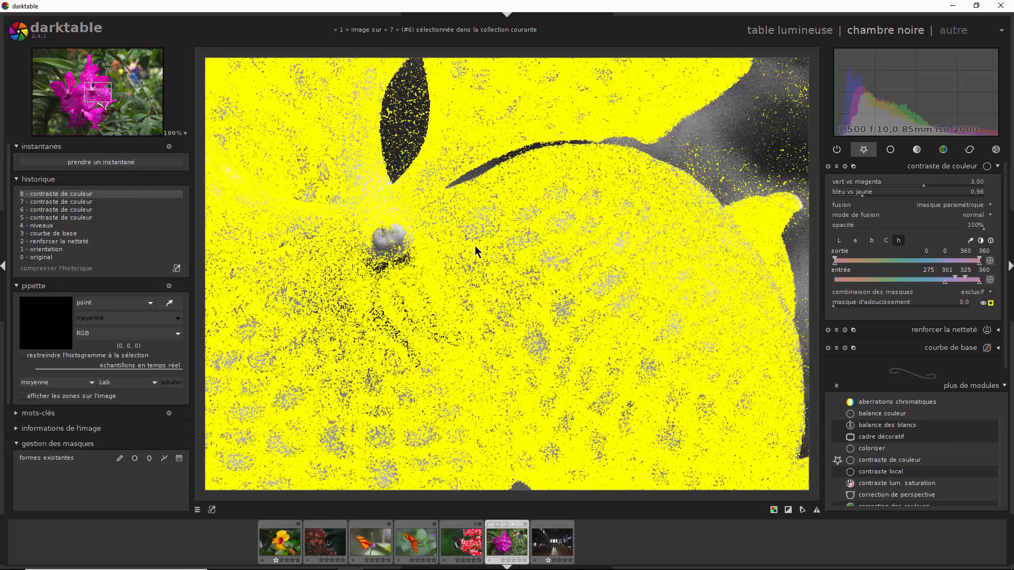
middle_click(645, 379)
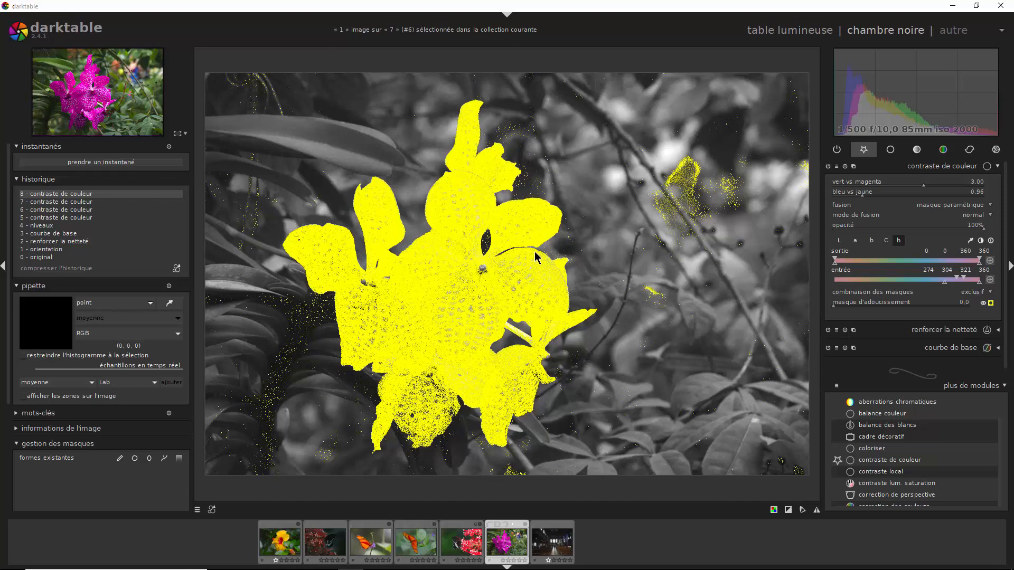
Return to the table lumineuse, check the red-flower butterfly photo's edit, and delete that photo's development history.
left_click(770, 35)
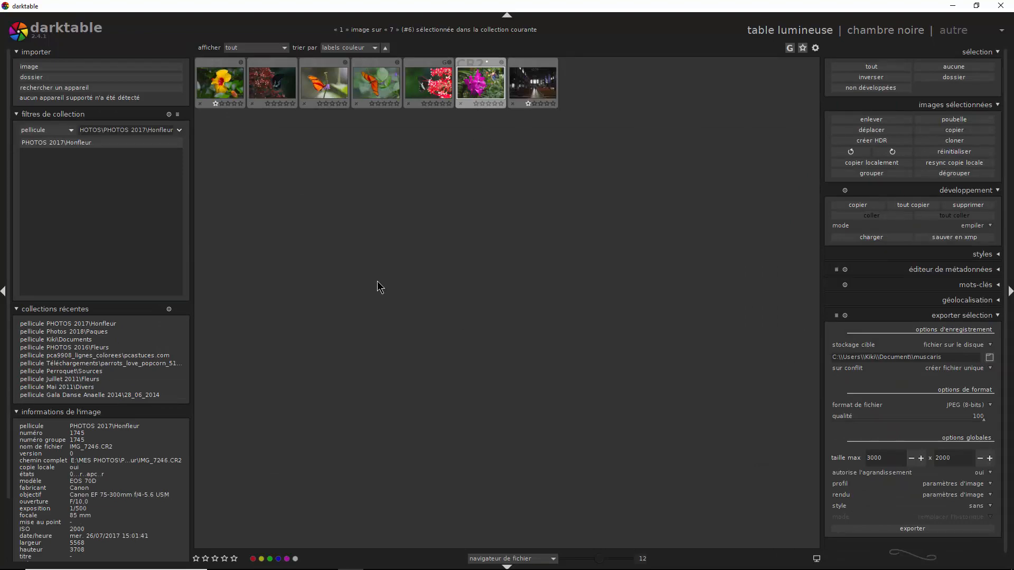
left_click(429, 93)
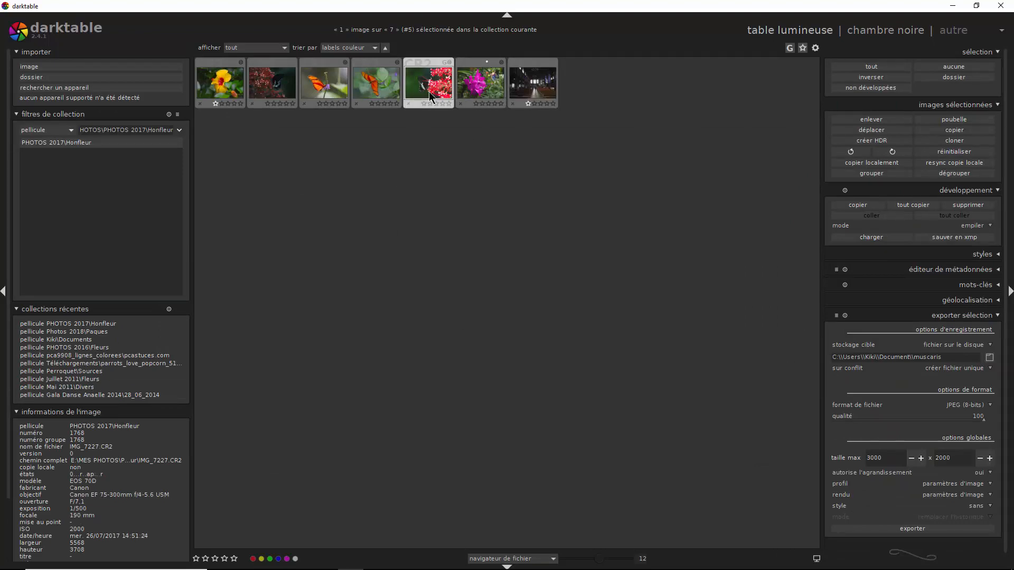
double_click(429, 91)
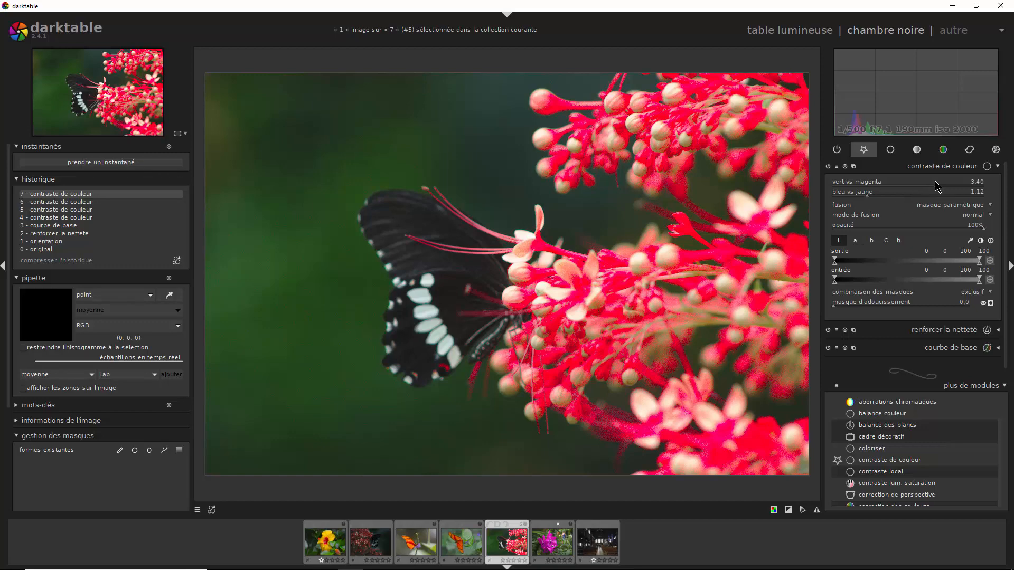
left_click(778, 35)
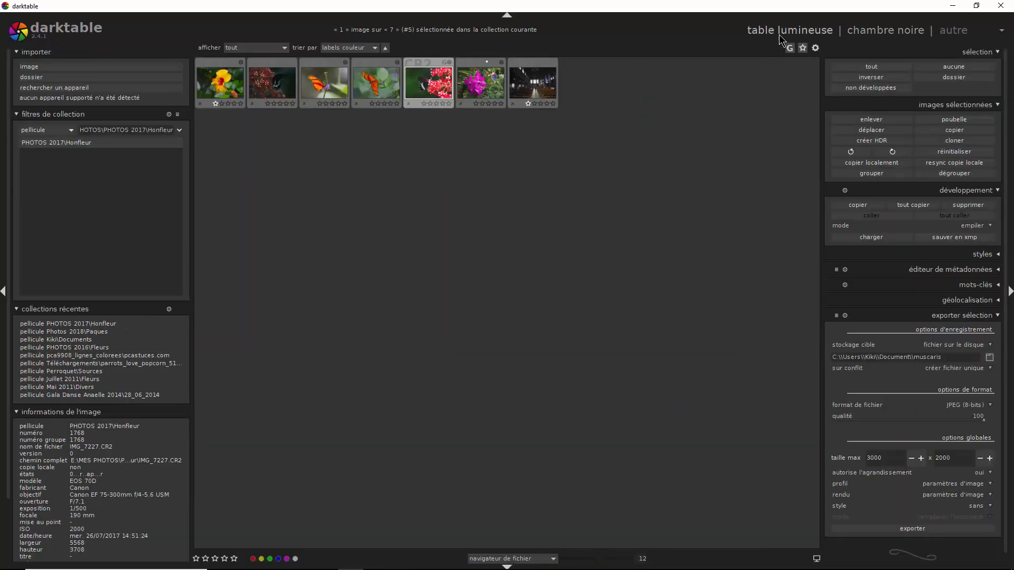
left_click(966, 206)
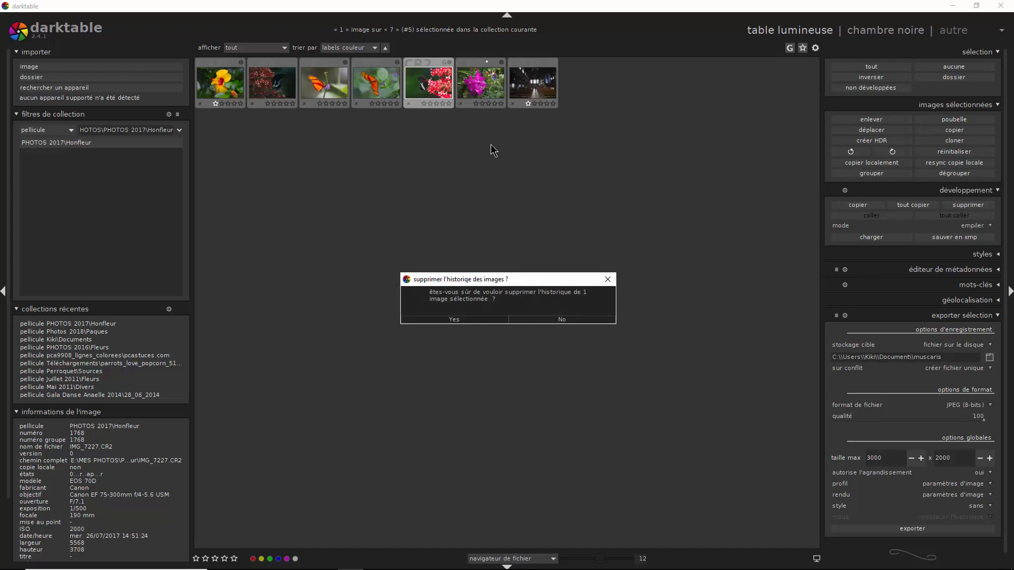
left_click(454, 320)
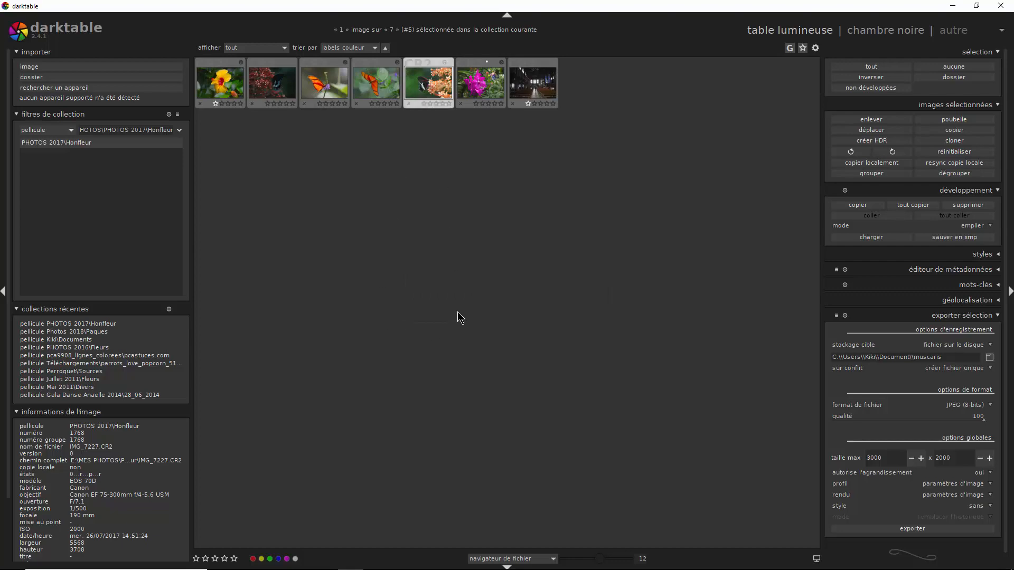
Open the butterfly photo in the chambre noire and enable contraste de couleur with a masque paramétrique on the h channel.
key("d")
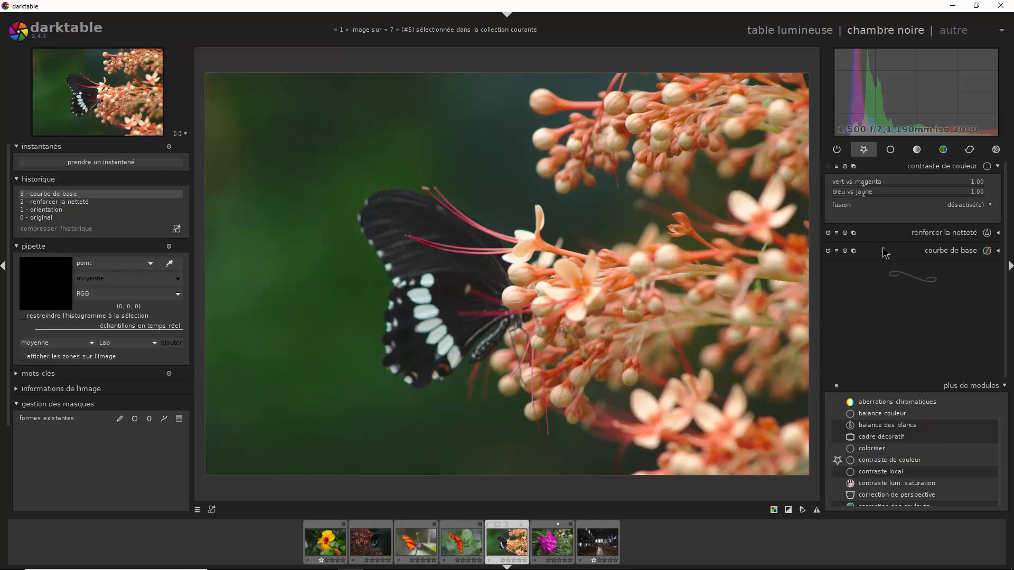
left_click(829, 167)
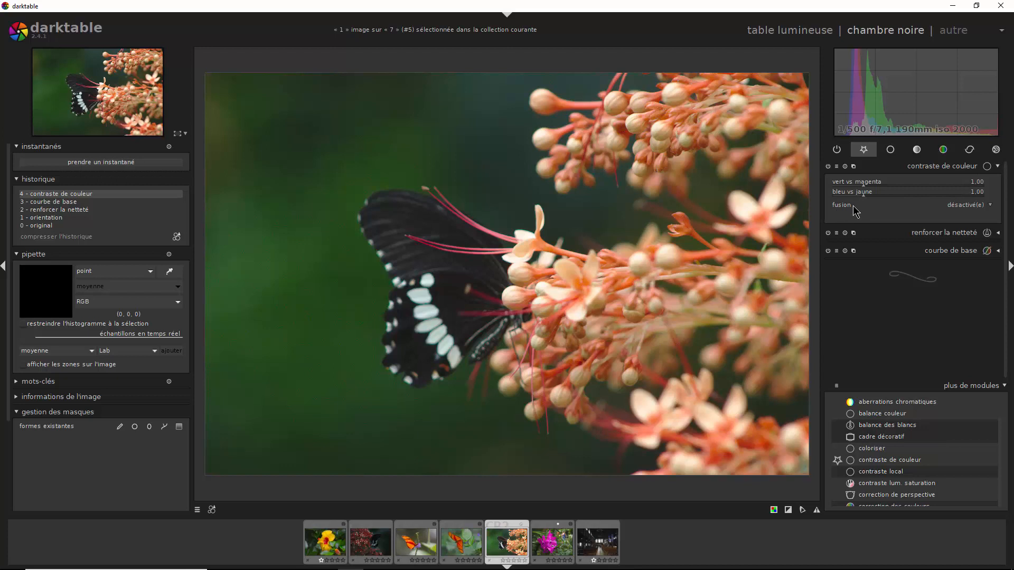
left_click(969, 206)
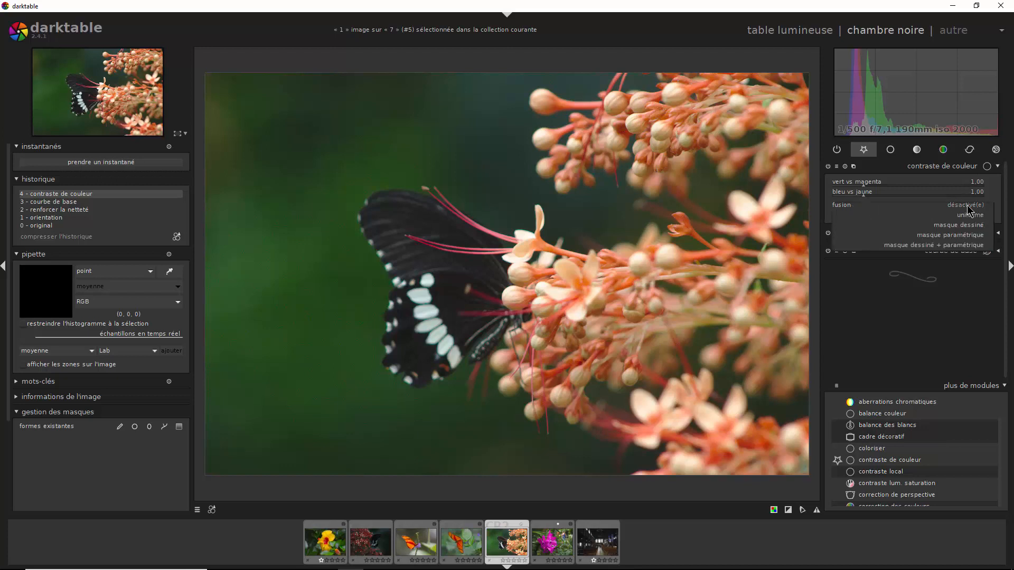
left_click(967, 236)
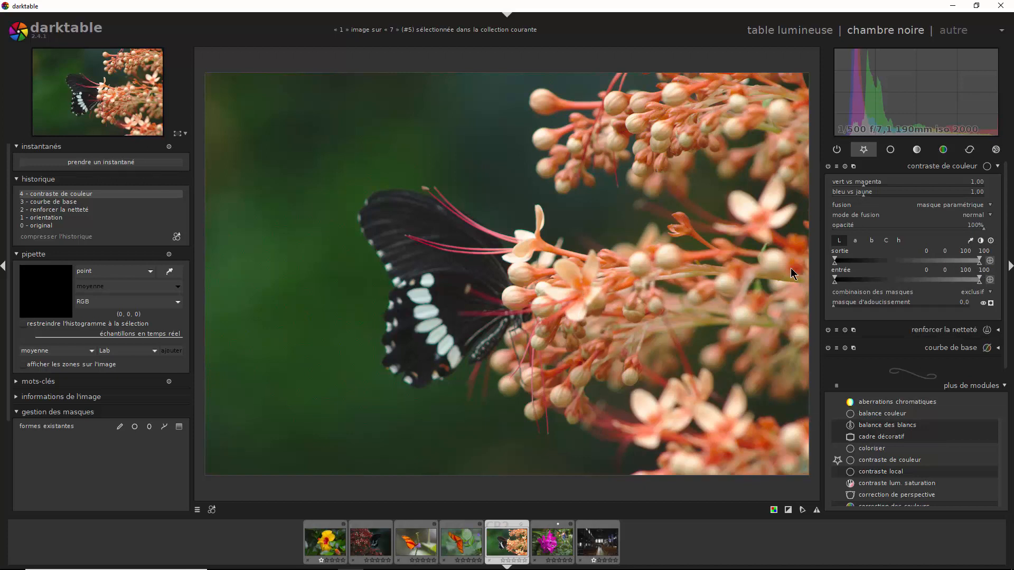
left_click(900, 242)
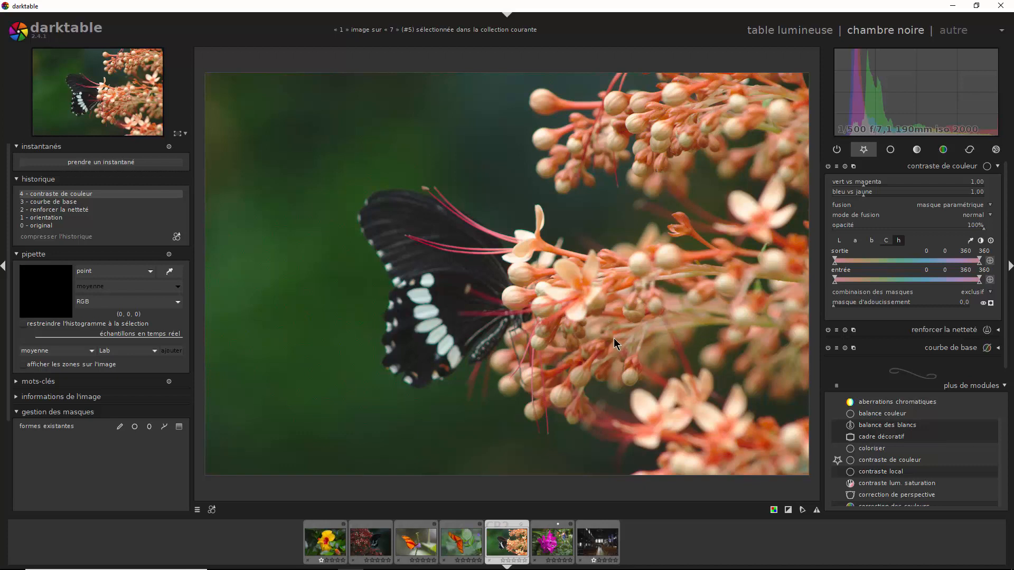
Sample the flower's hue, set the upper entrée markers of the h channel to 34 and 67, and display the mask.
left_click(969, 241)
left_click(617, 282)
left_click_drag(837, 280, 849, 282)
left_click_drag(982, 281, 849, 280)
left_click(991, 303)
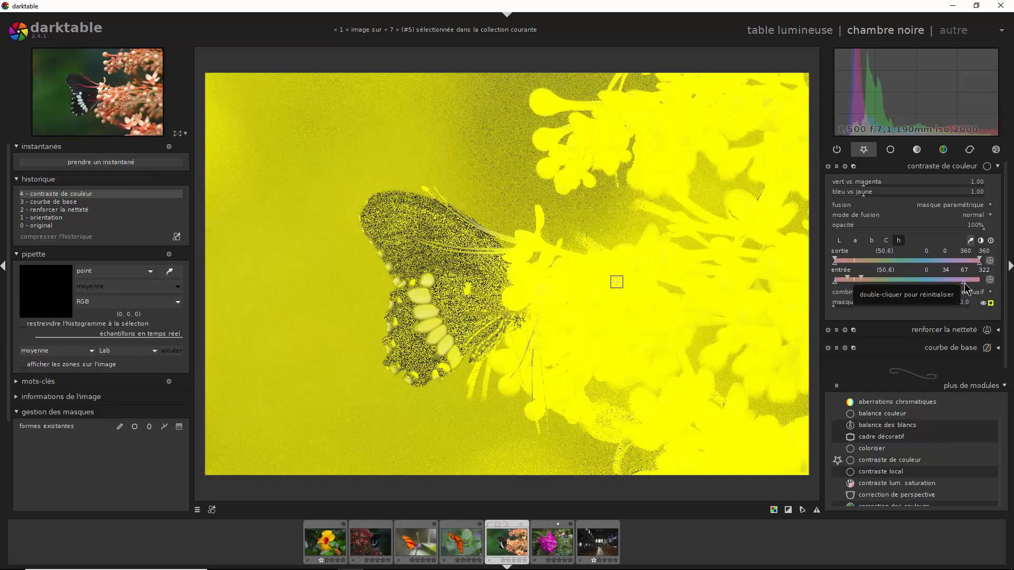
Tighten the mask's transitions with the lower entrée markers at 7 and 88, and hide the mask.
left_click_drag(965, 288, 867, 288)
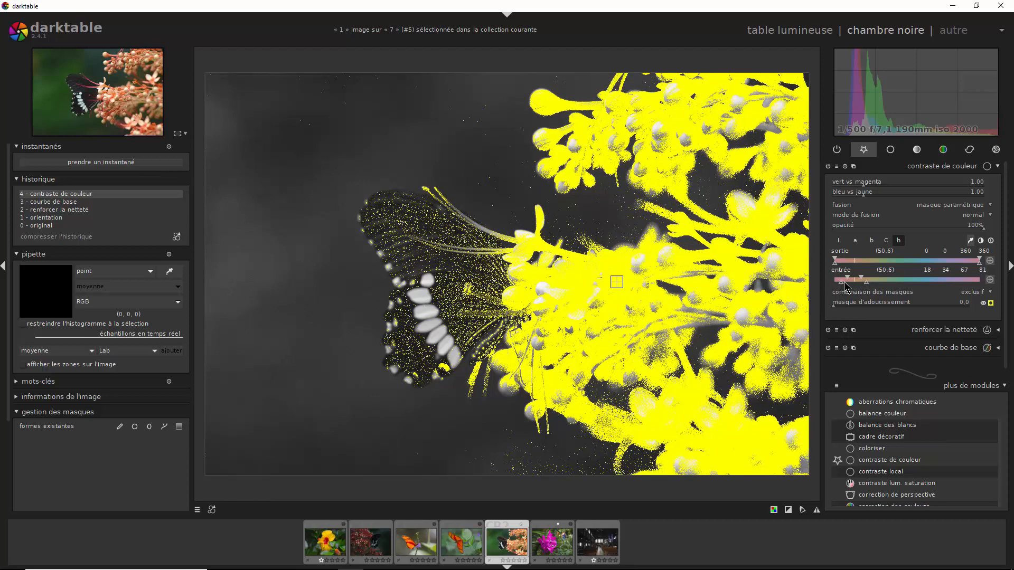
left_click_drag(842, 288, 870, 286)
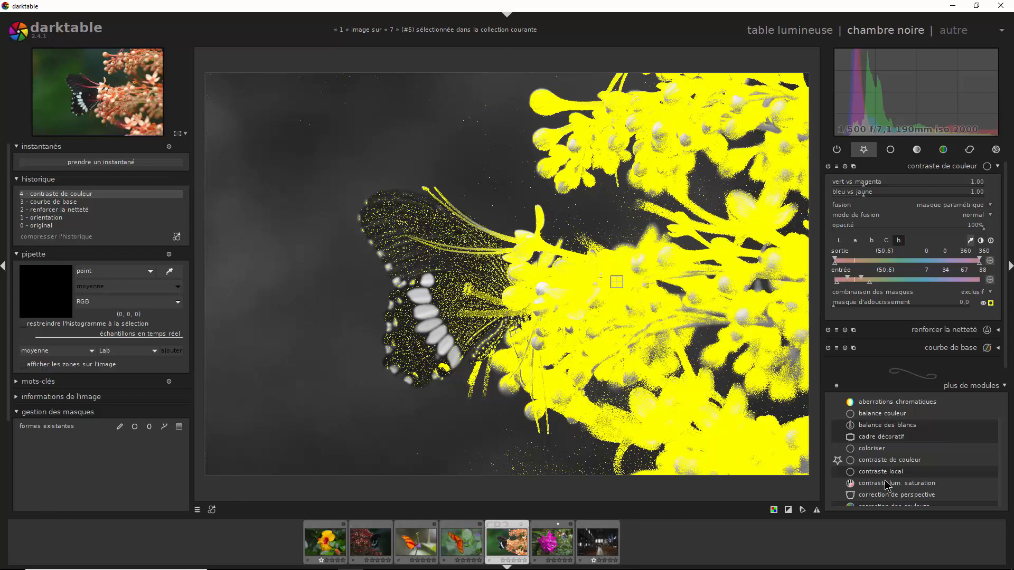
left_click(991, 303)
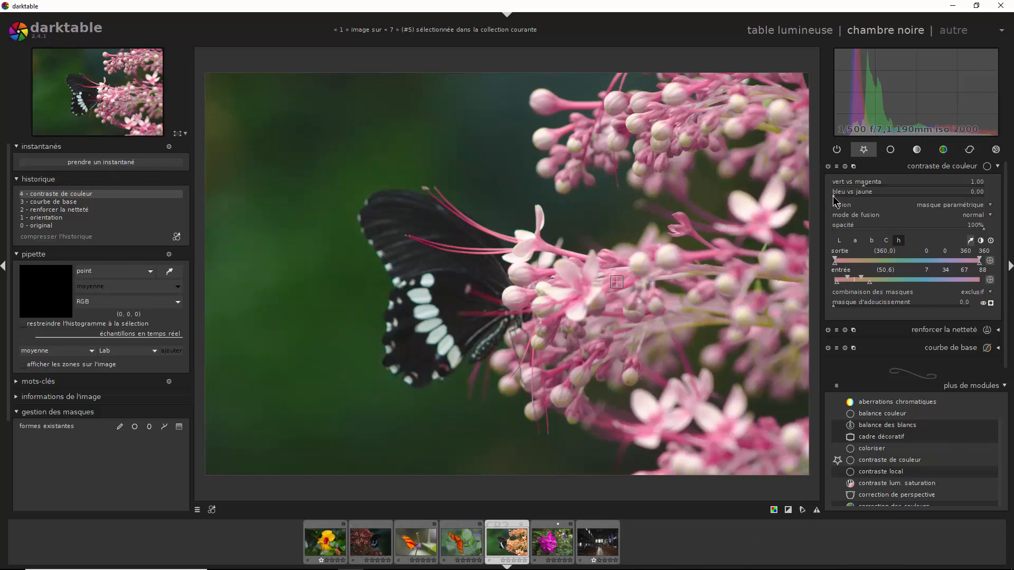
Try bleu vs jaune and vert vs magenta at 0.00 on the flowers, then vert vs magenta at 1.44.
mouse_move(834, 196)
left_mouse_down()
mouse_move(875, 196)
mouse_move(834, 204)
left_mouse_up()
left_click_drag(864, 186, 821, 193)
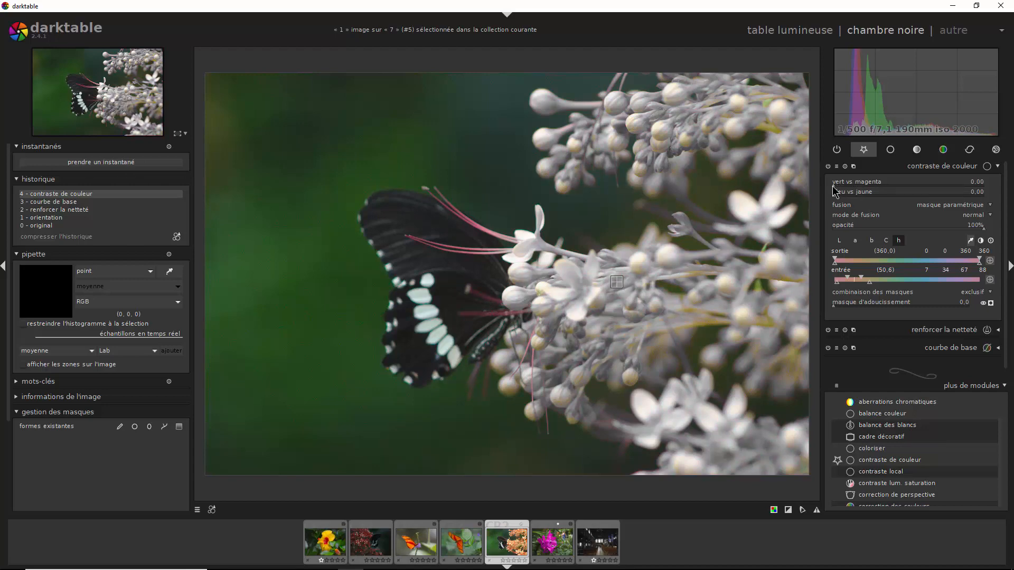
left_click(927, 189)
left_click_drag(927, 186, 877, 186)
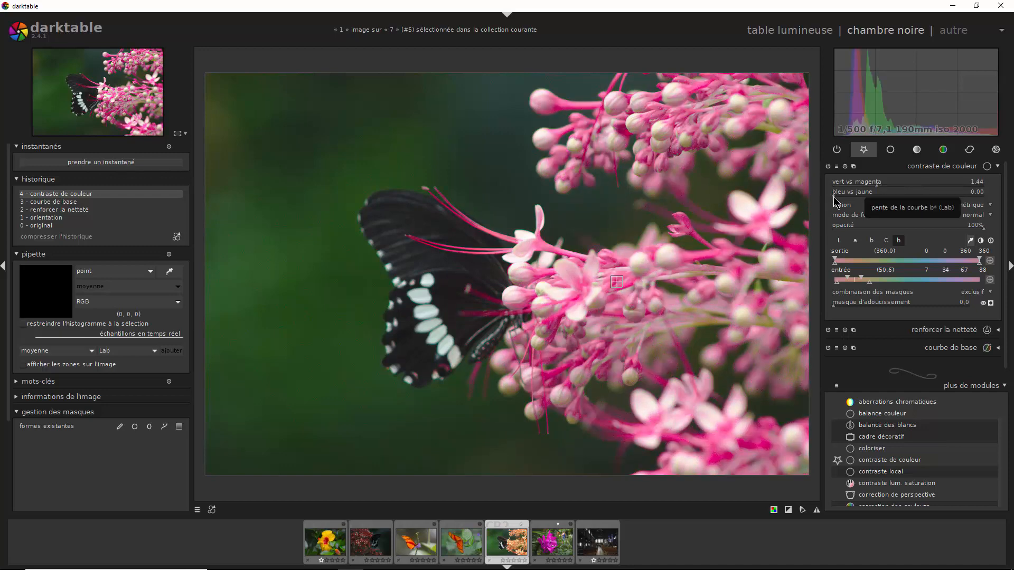
Raise vert vs magenta to 3.63 and soften the h channel's transitions with the lower entrée markers at 0 and 89.
scroll(904, 201, "up", 6)
left_click_drag(904, 202, 936, 204)
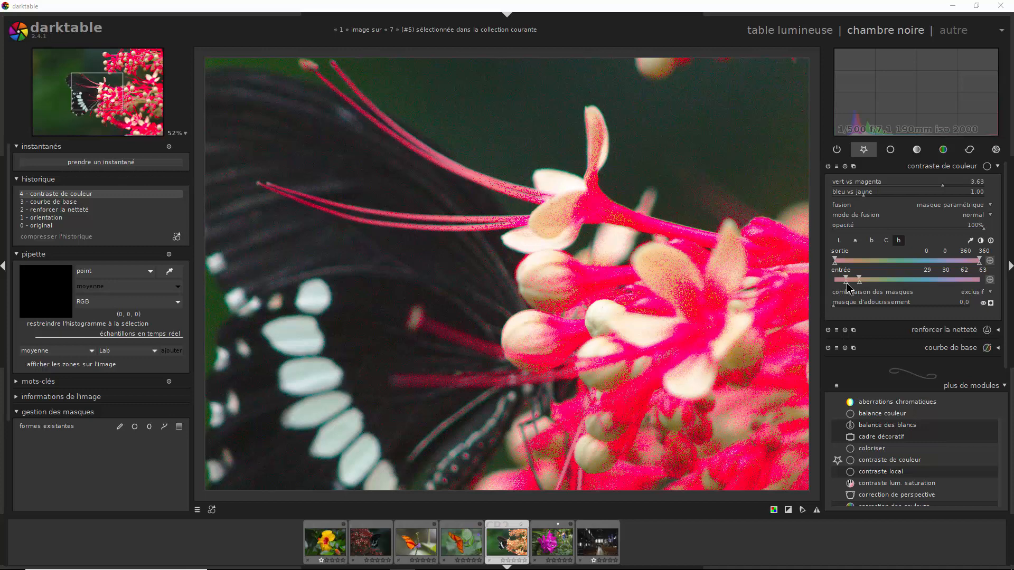
left_click_drag(847, 283, 822, 289)
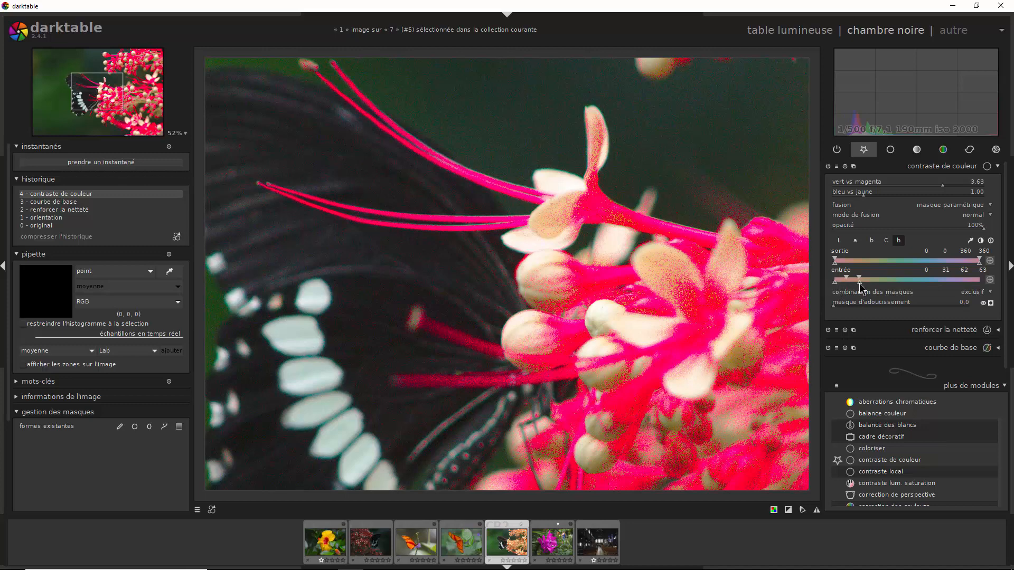
mouse_move(860, 283)
left_mouse_down()
mouse_move(870, 285)
mouse_move(861, 282)
left_mouse_up()
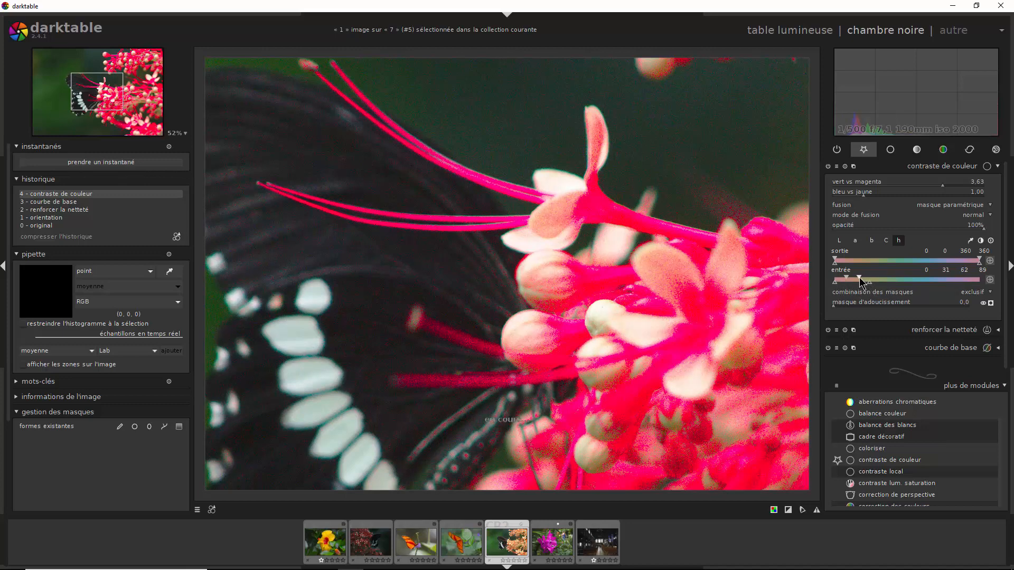